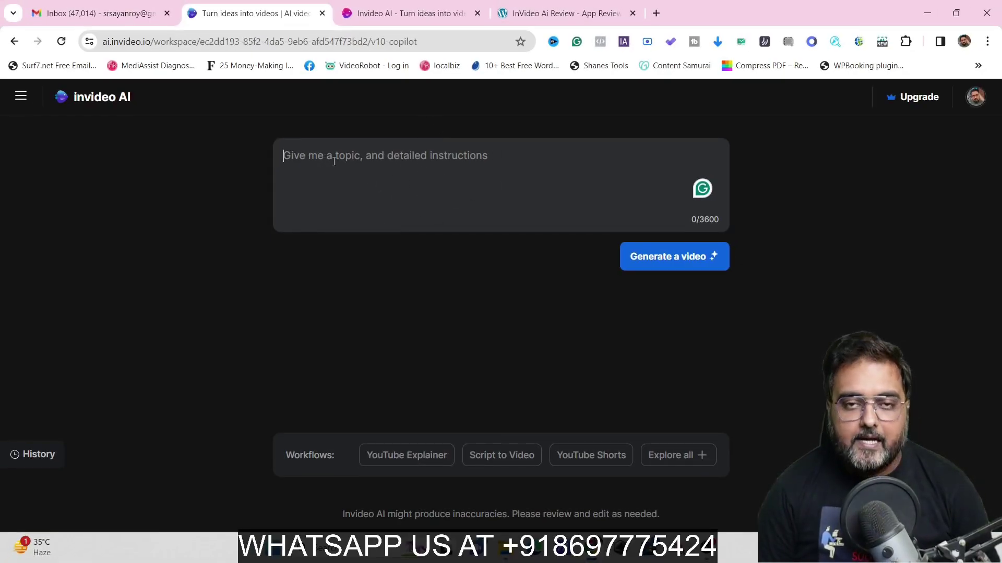
Step: Show every workflow (YouTube Explainer, Script to Video, YouTube Shorts, TikTok, Instagram Reel) via Explore all
click(432, 189)
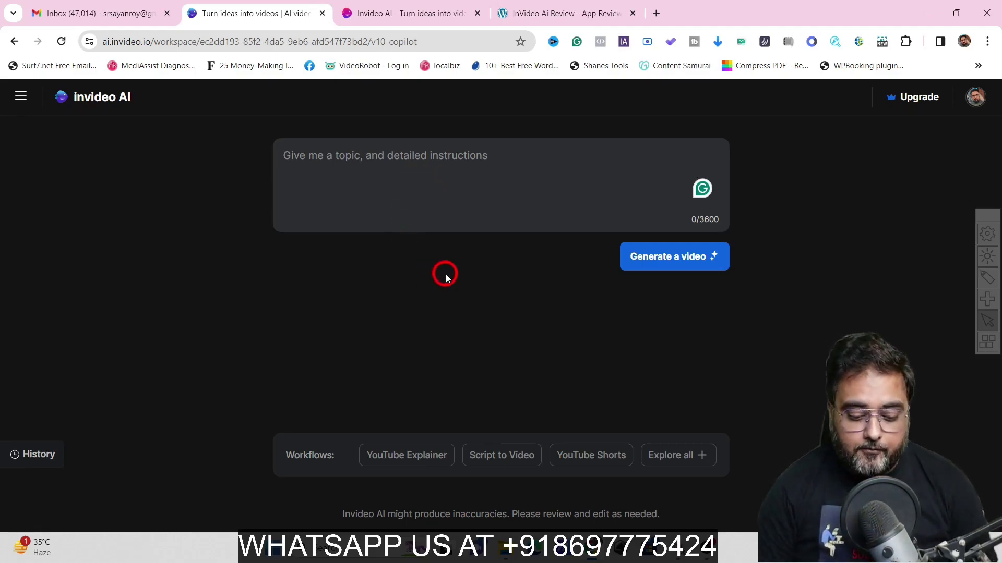
click(411, 343)
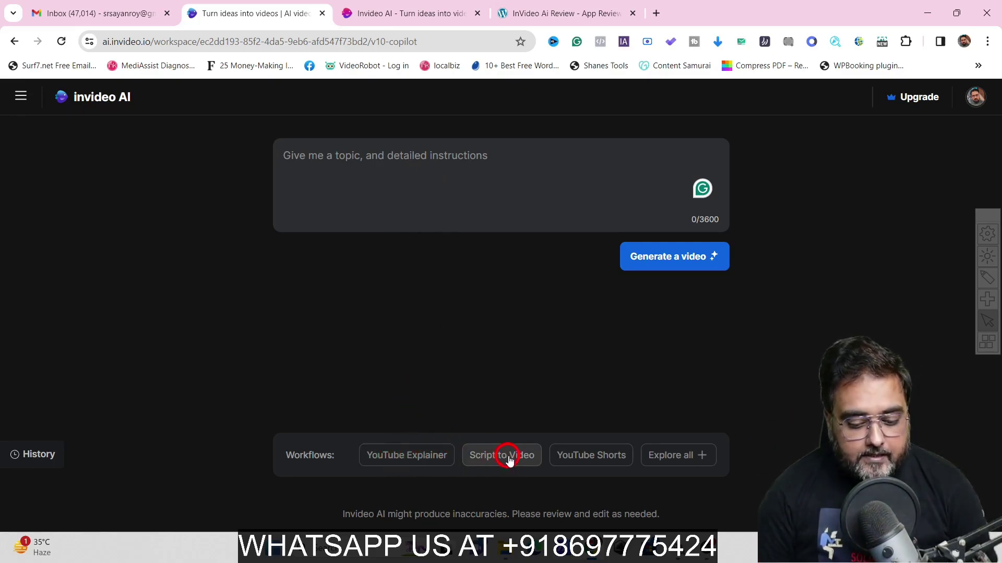
click(675, 457)
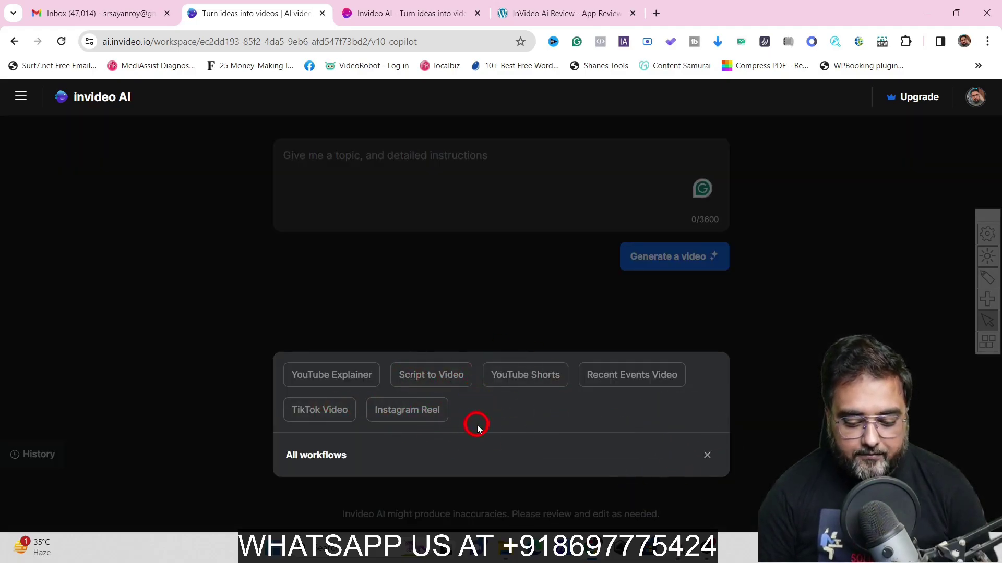
Step: Start the YouTube Shorts workflow and inspect the narrator gender and voice accent choices unchanged
click(530, 381)
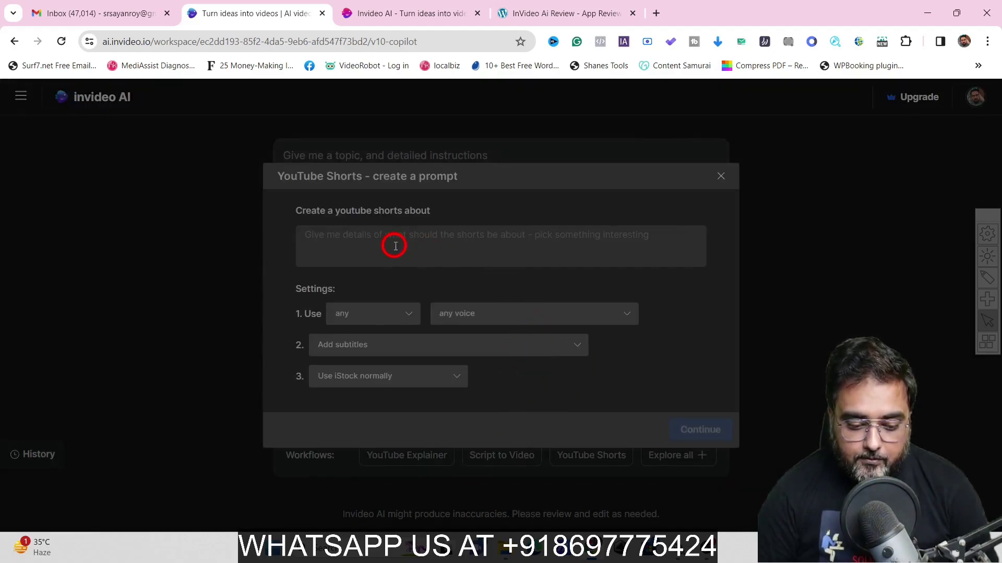
click(313, 233)
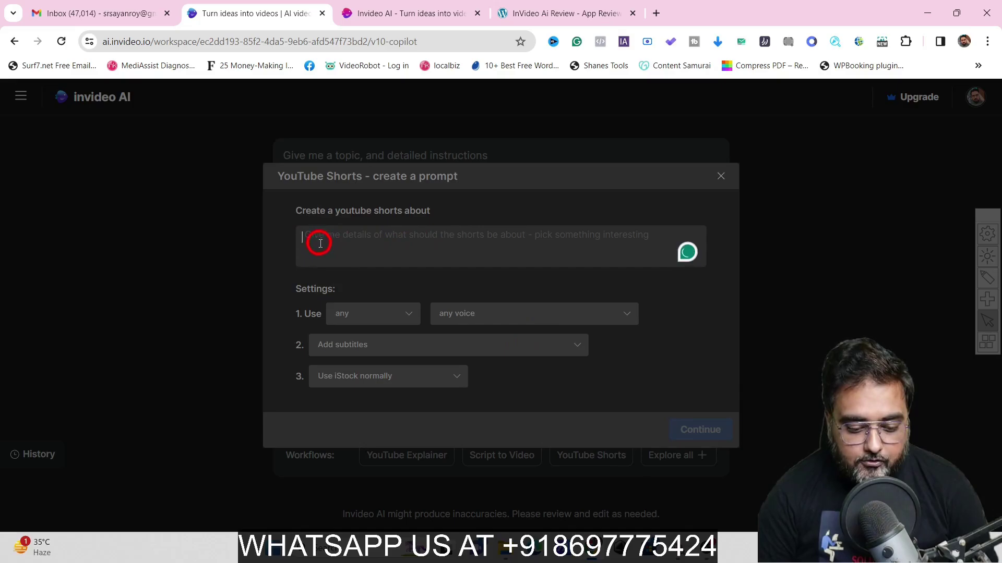
click(398, 322)
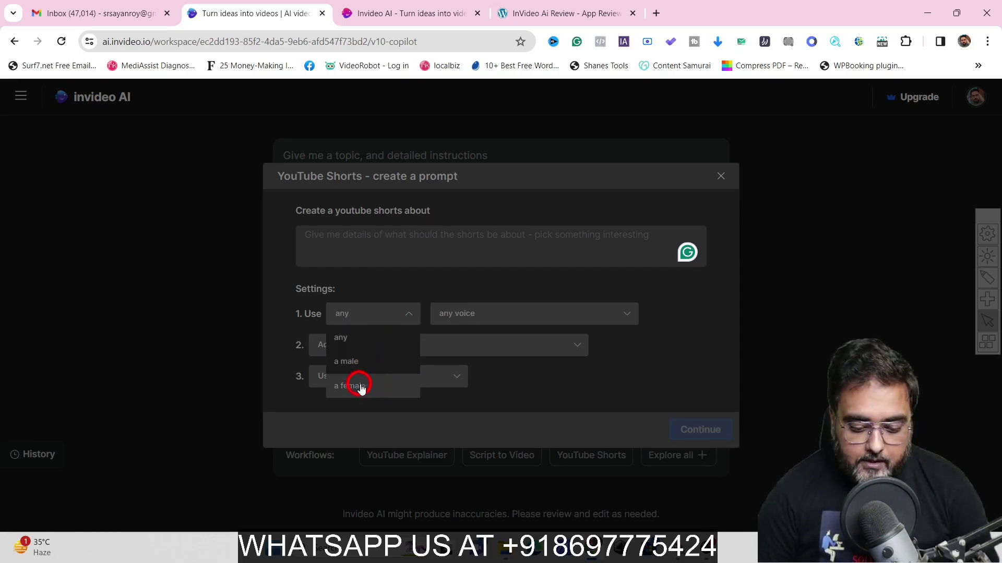
click(524, 299)
click(521, 311)
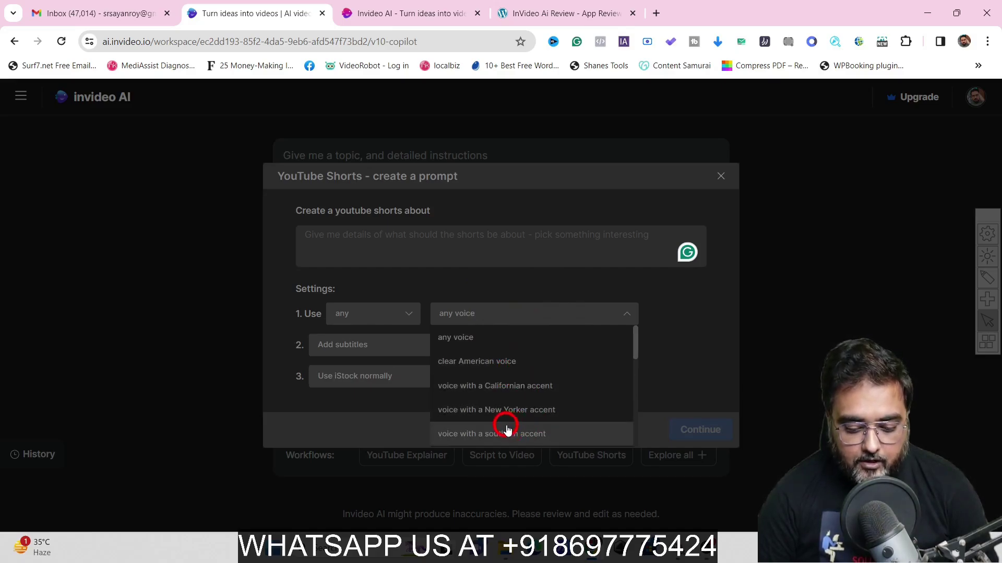
click(528, 285)
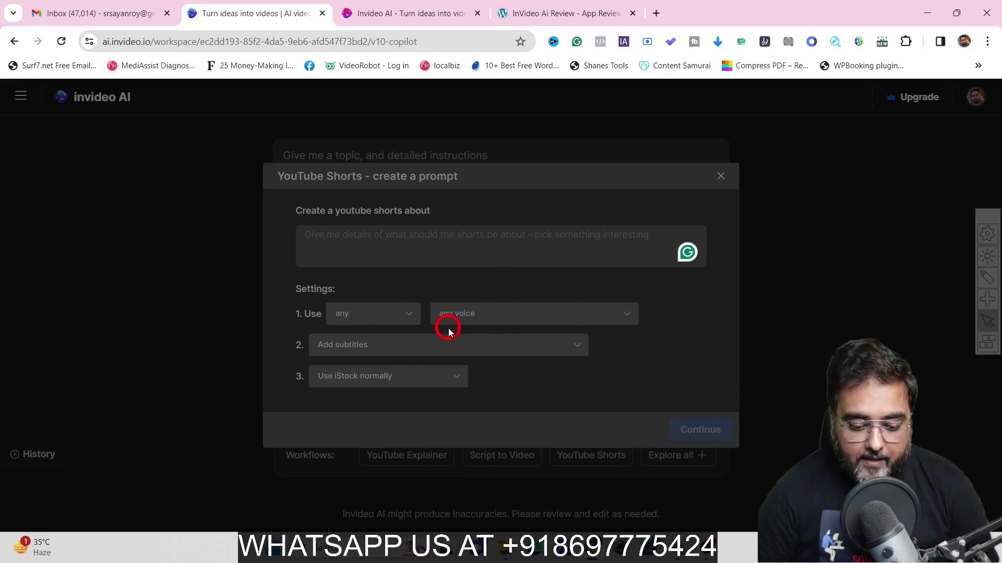
Step: Inspect the subtitle and iStock options, leaving subtitles added and iStock used normally
click(442, 348)
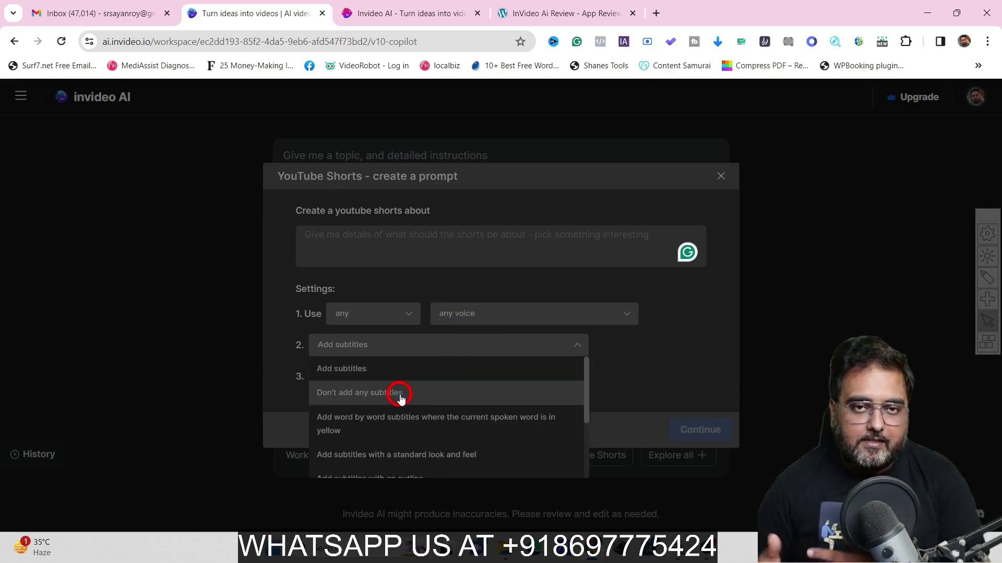
click(476, 287)
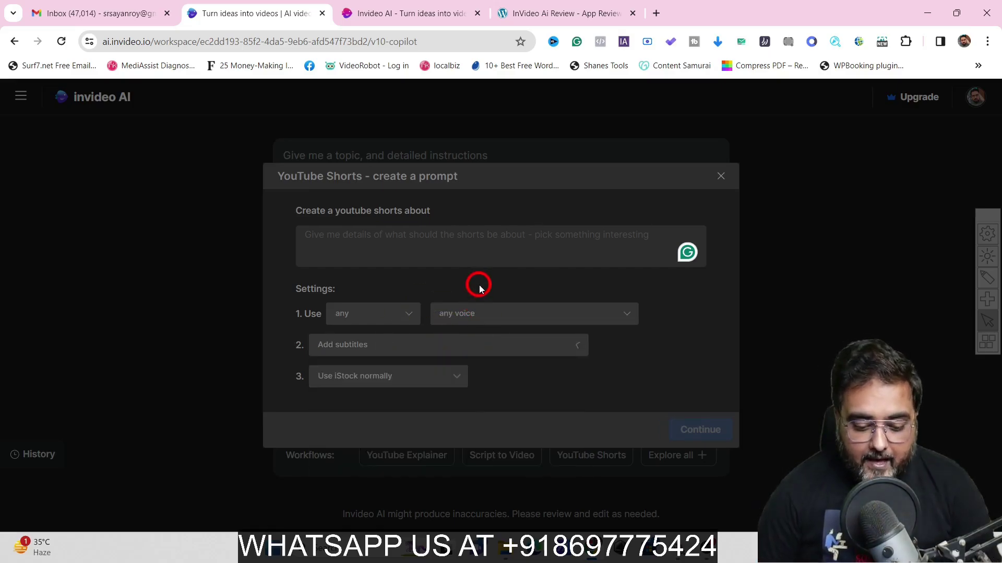
click(445, 375)
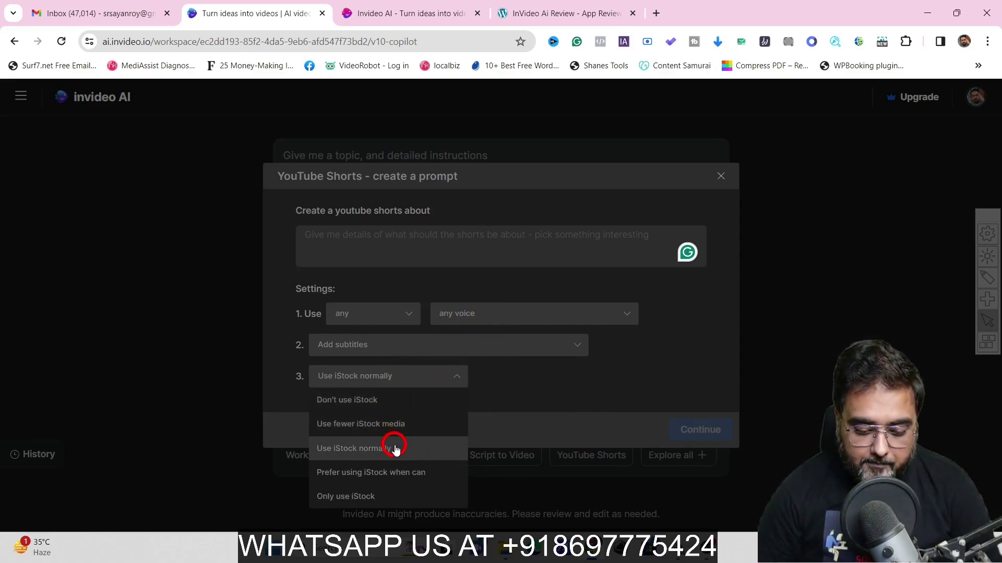
click(641, 373)
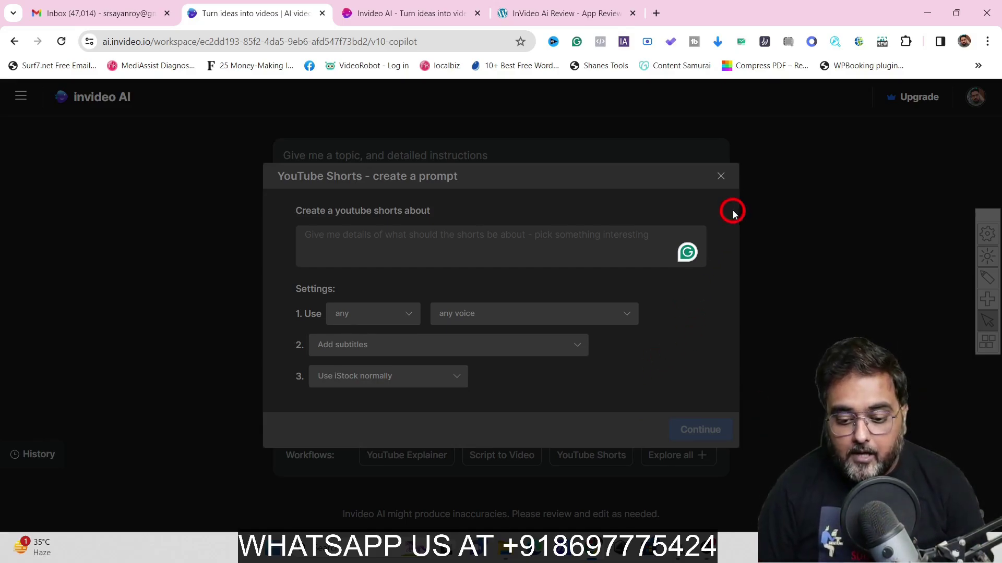
Step: Close the Shorts builder and paste the 30-second Shorts prompt on 3 home belly-fat steps
click(722, 177)
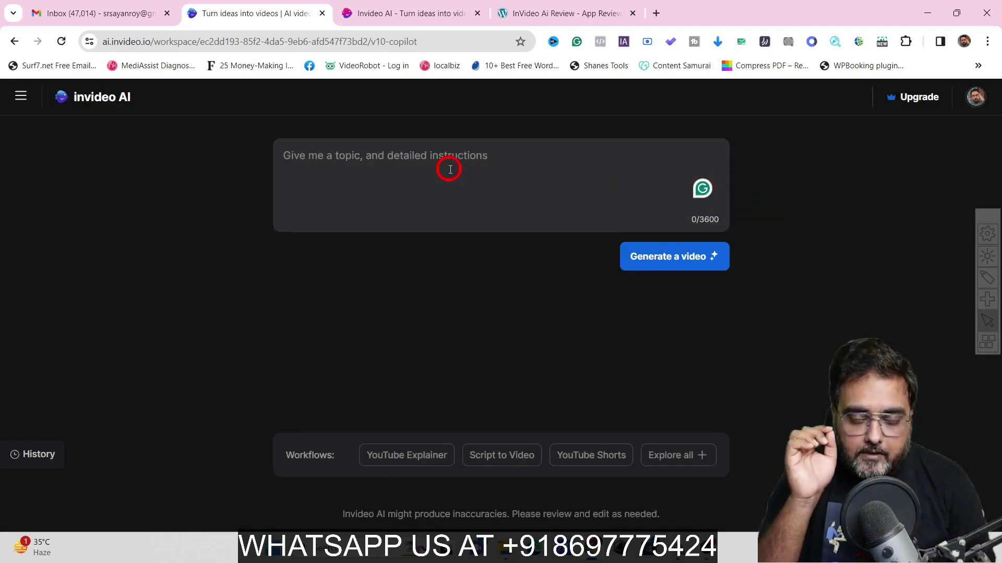
text(create a youtube shorts video of duration 30 seconds on 3 easy steps loose belly fat fast and effectively. The 3 steps should be related to working out at home. use energetic background music. add a confident voice over in British accent.)
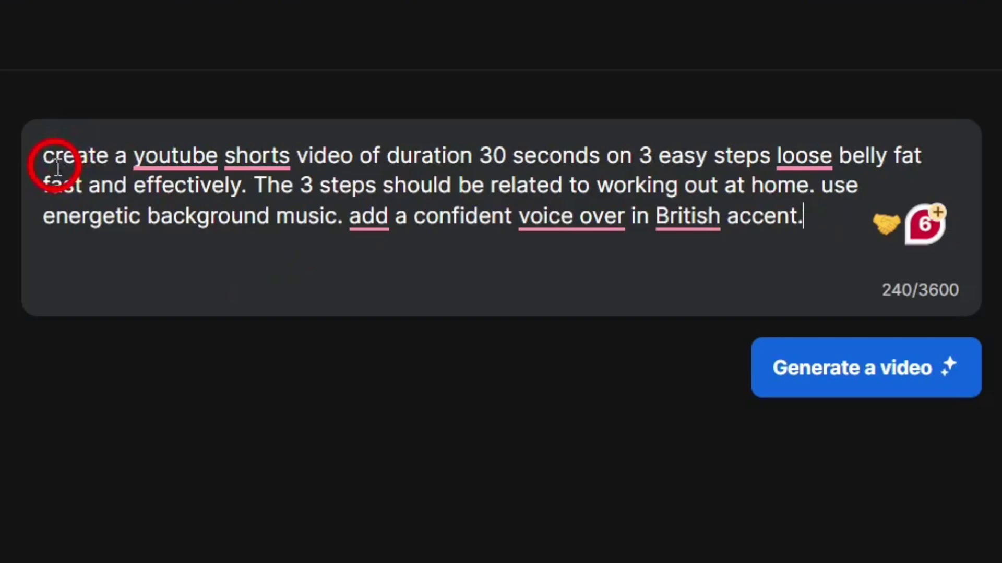
mouse_move(346, 160)
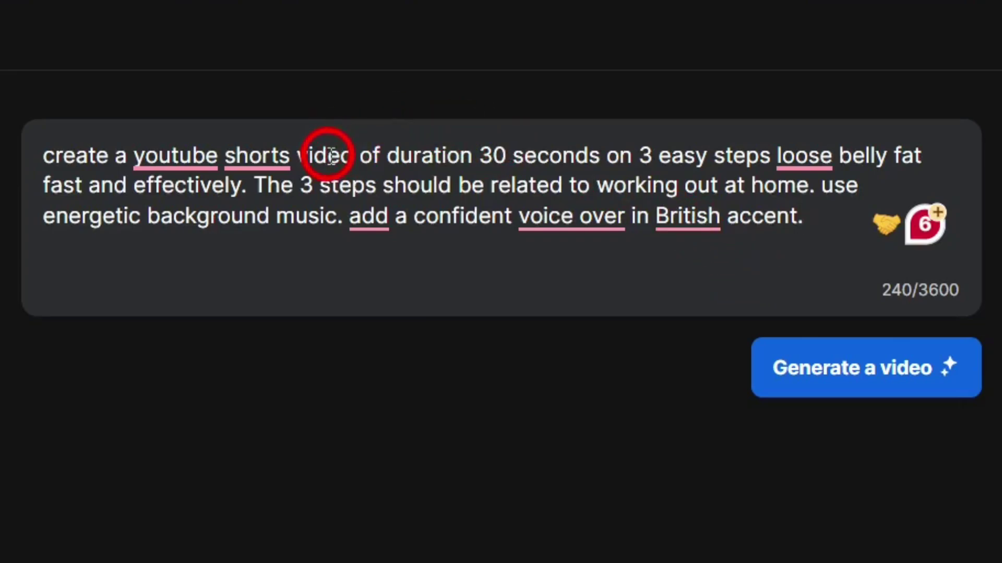
drag(481, 151, 531, 155)
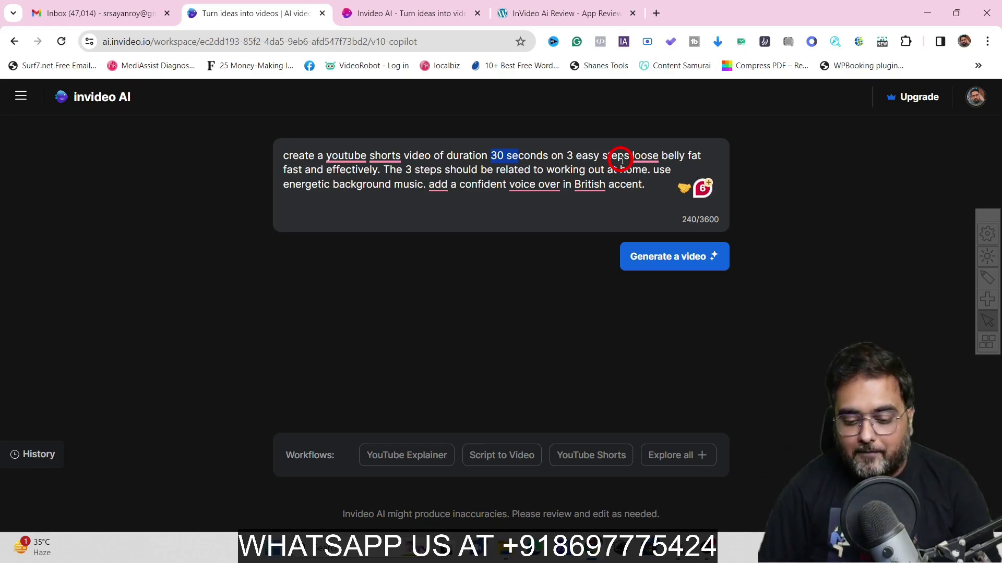
Step: Generate the 'Belly Fat Be Gone: 3 Quick Steps' brief for Weight loss seekers with a Professional look
click(666, 261)
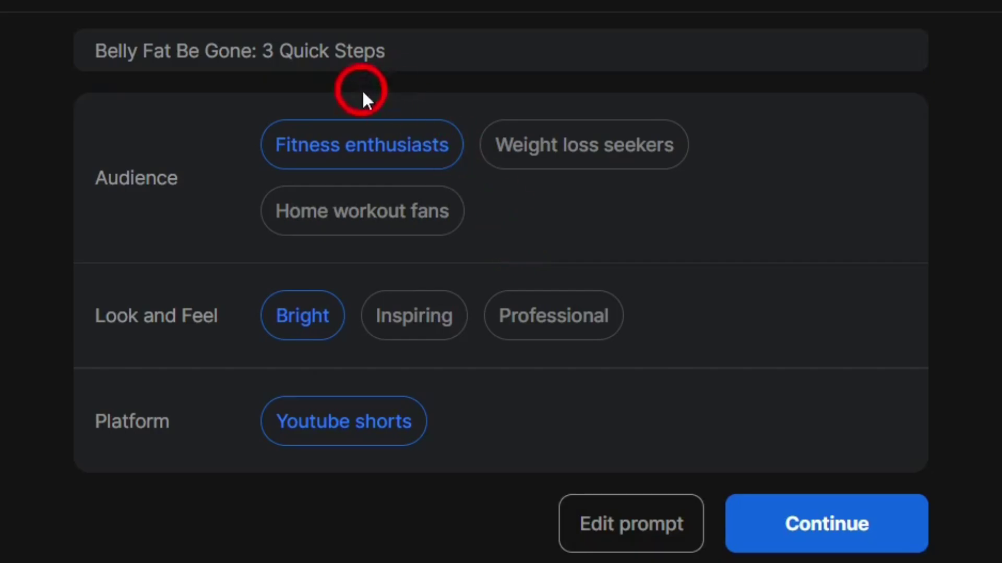
click(522, 168)
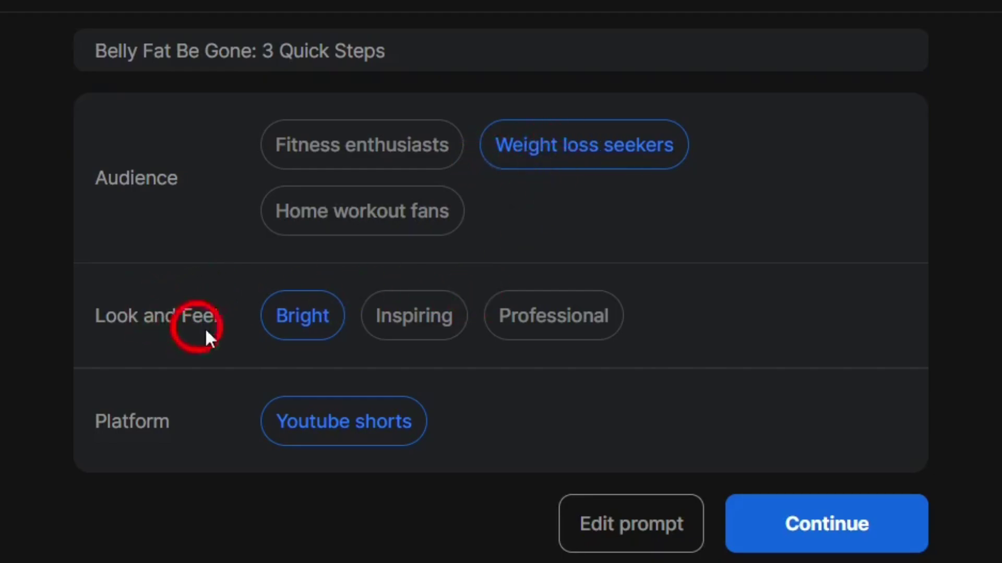
click(573, 325)
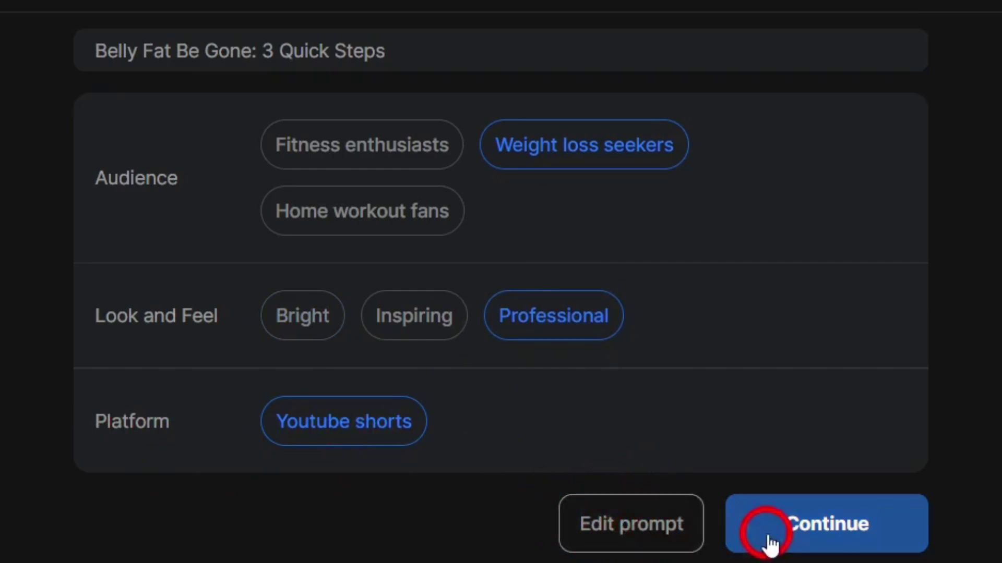
Step: Generate the 25-second video, play it to 00:18, then rewind to 00:00
click(810, 532)
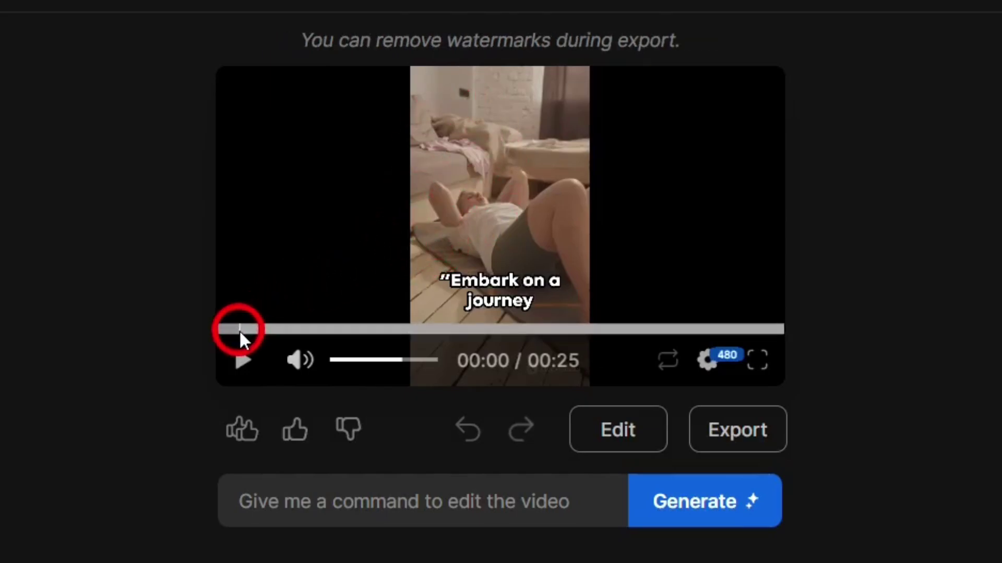
click(223, 334)
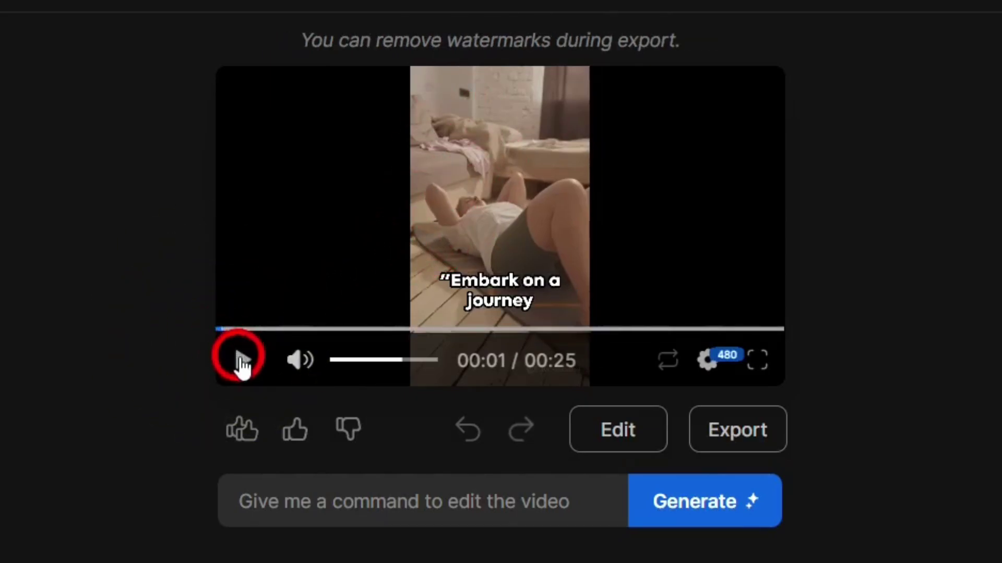
click(239, 359)
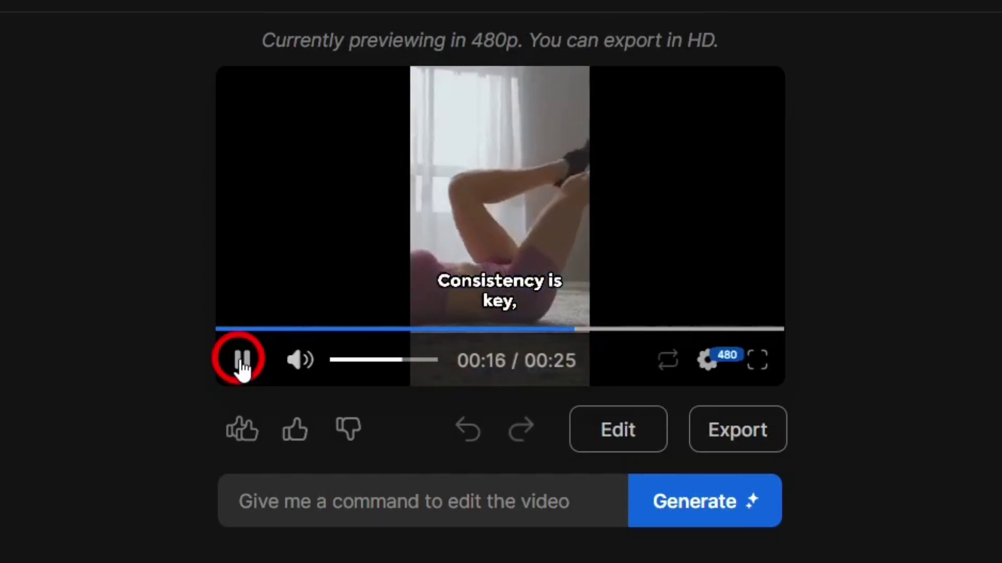
click(242, 362)
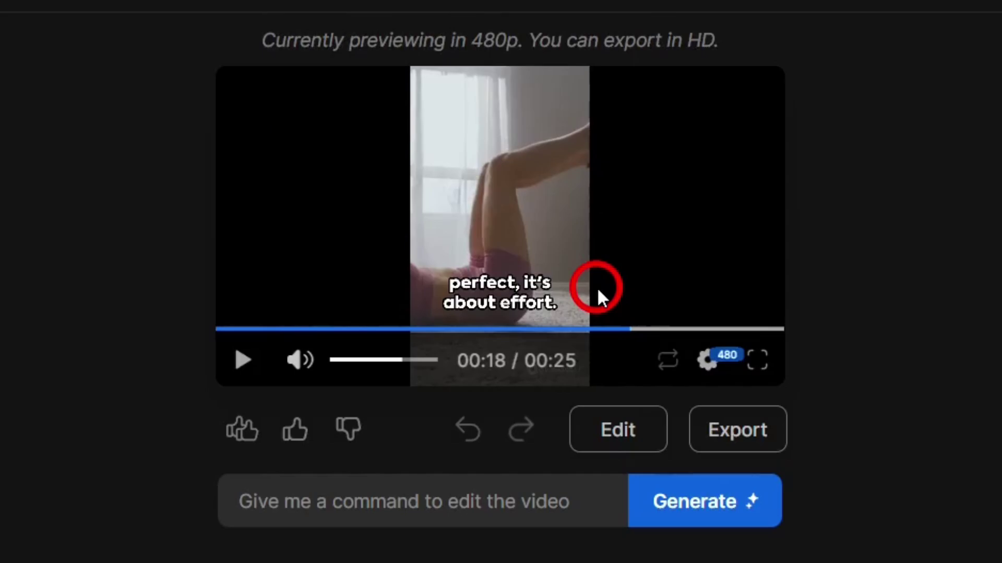
click(259, 328)
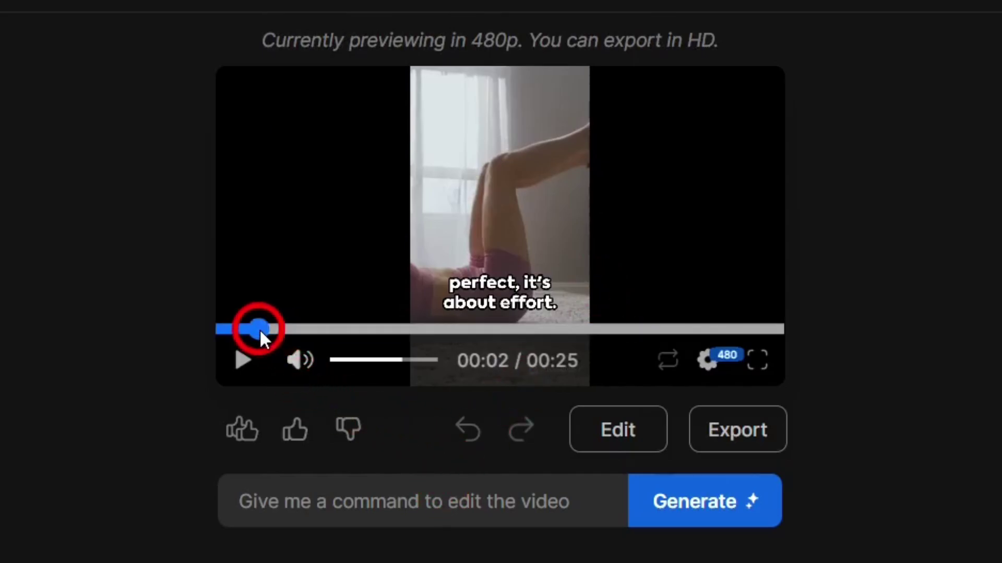
drag(251, 329, 204, 332)
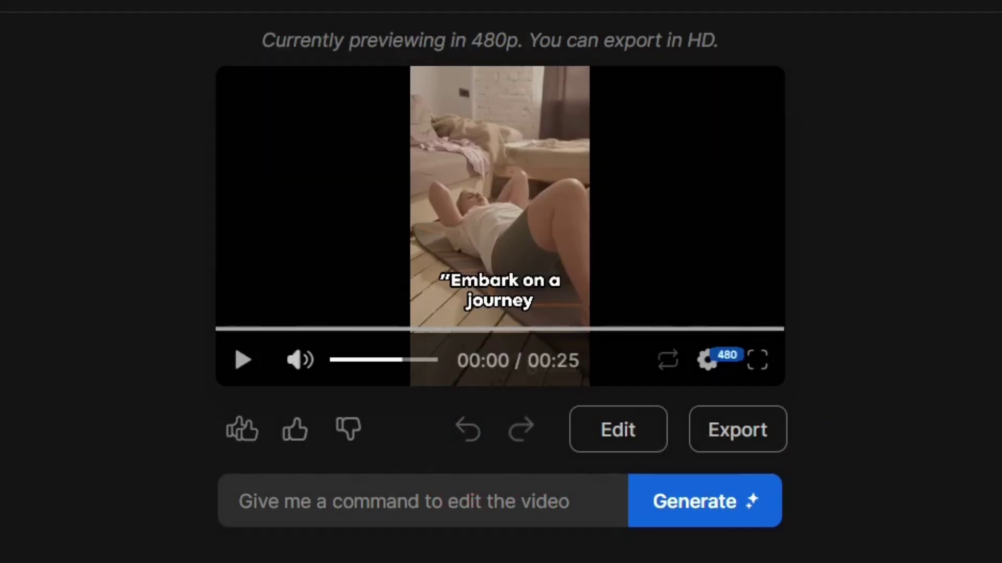
click(358, 511)
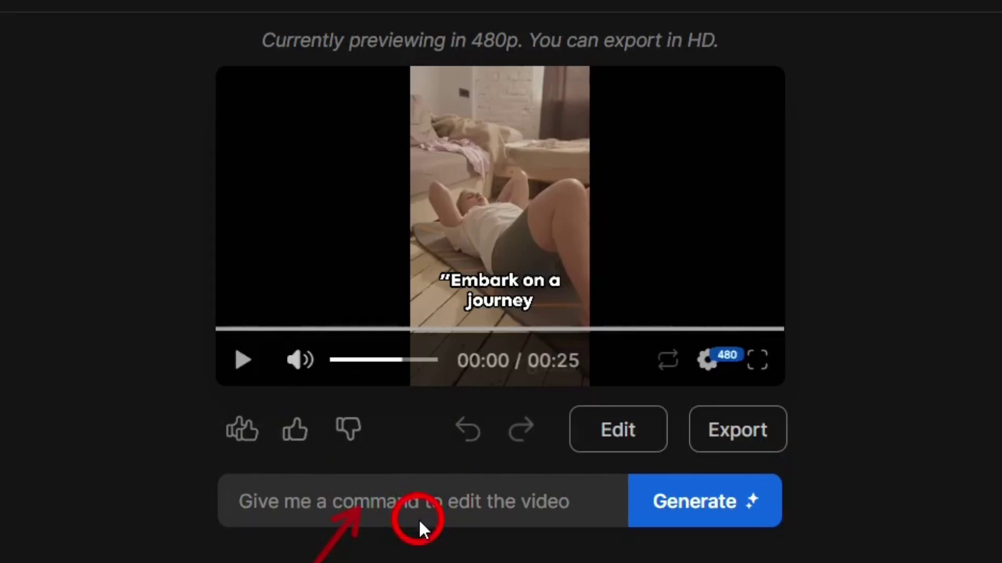
click(593, 437)
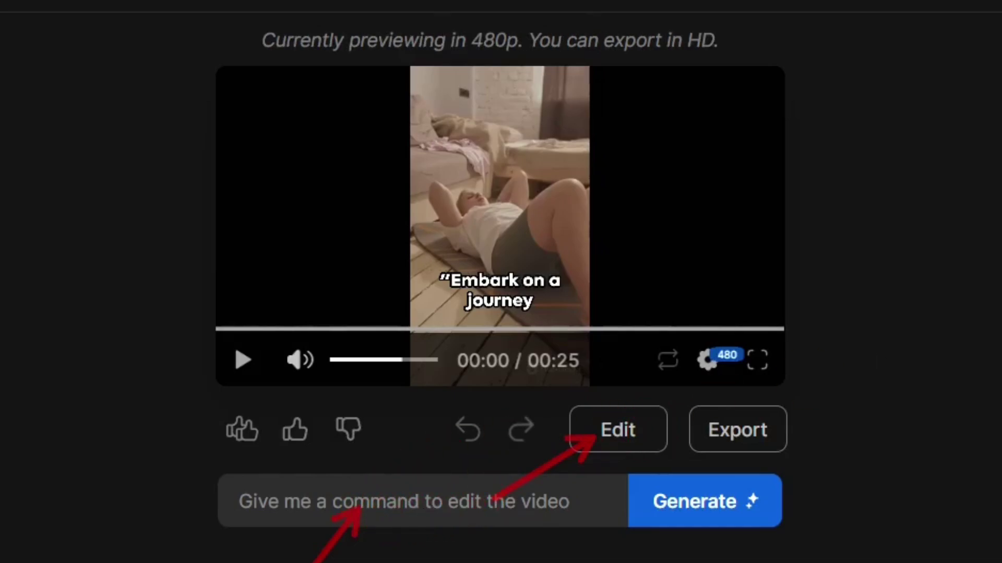
Step: Submit the command 'replace the starting scene with visuals of a overweight person'
key(ctrl+v)
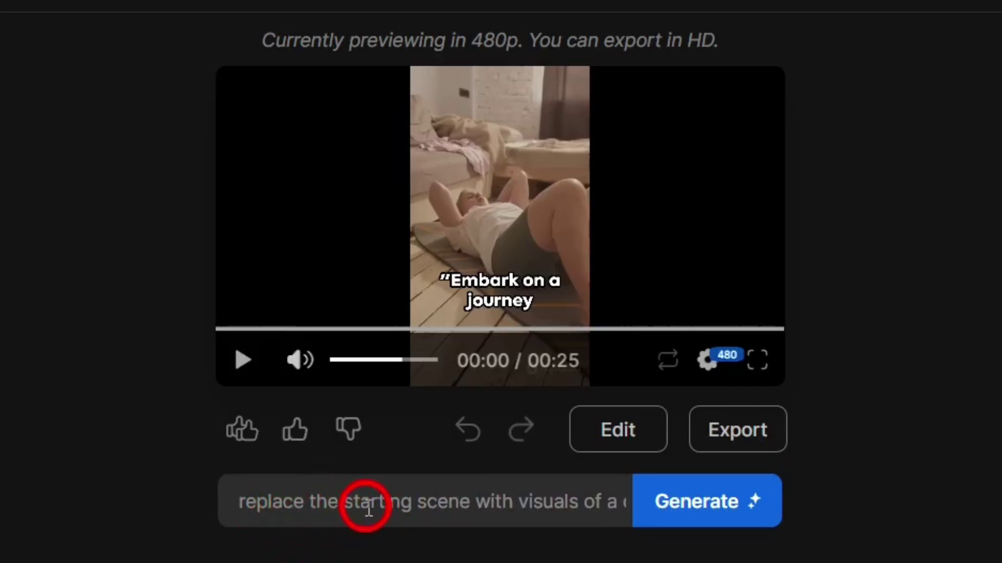
key(Right)
key(Right)
key(Right)
key(Right)
key(Right)
key(Right)
key(Right)
key(Right)
key(Right)
key(Right)
key(Right)
key(Right)
key(Right)
key(Right)
key(Right)
key(Right)
key(Right)
key(Right)
key(Right)
key(Right)
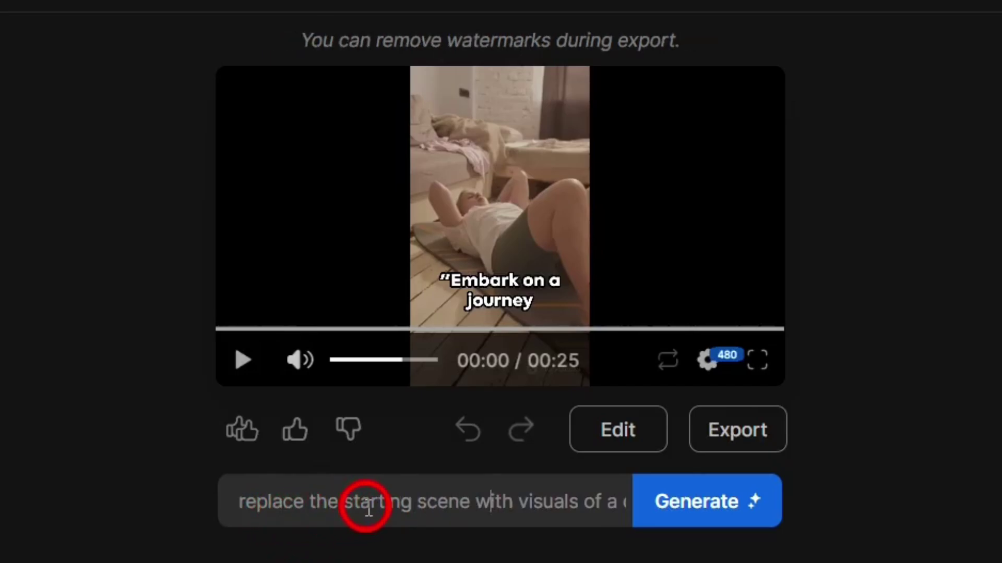
key(Right)
key(Right)
key(Right)
key(Right)
key(Right)
key(Right)
key(Right)
key(Right)
key(Right)
key(Right)
key(Right)
key(Right)
key(Right)
key(Right)
key(Right)
key(Right)
key(Right)
key(Right)
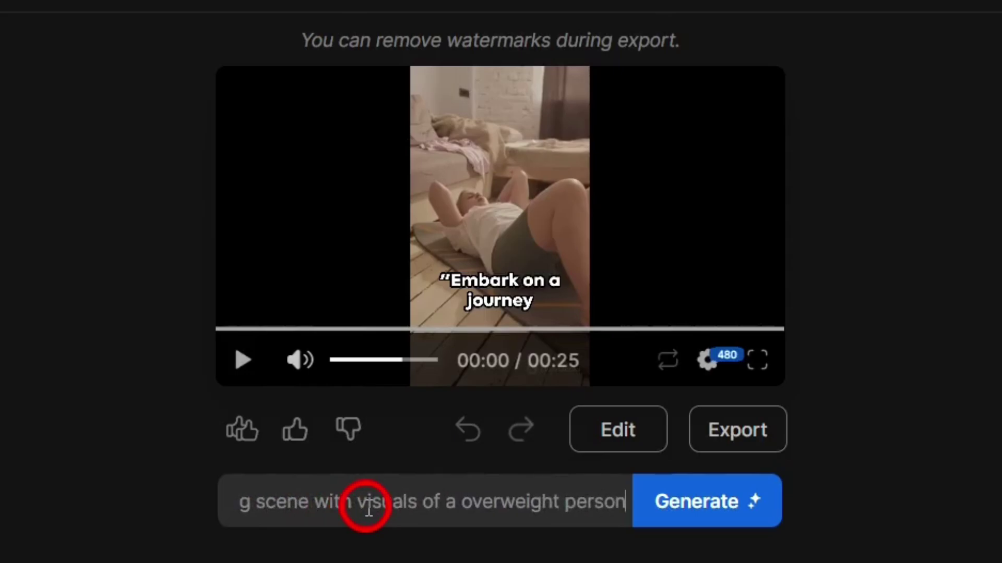
click(683, 509)
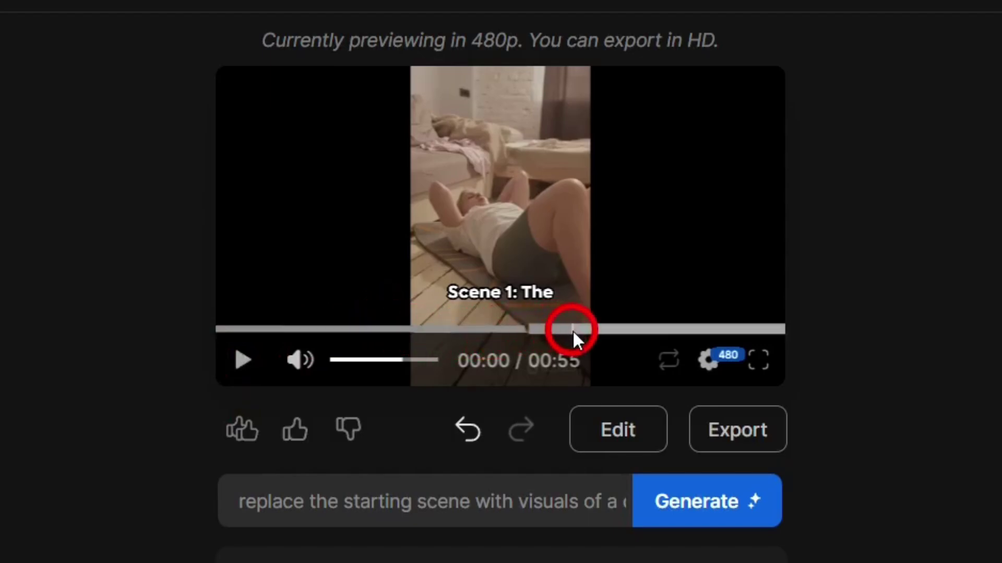
Step: Play the 55-second video, skip ahead to about 00:31, and pause at 00:38
click(240, 365)
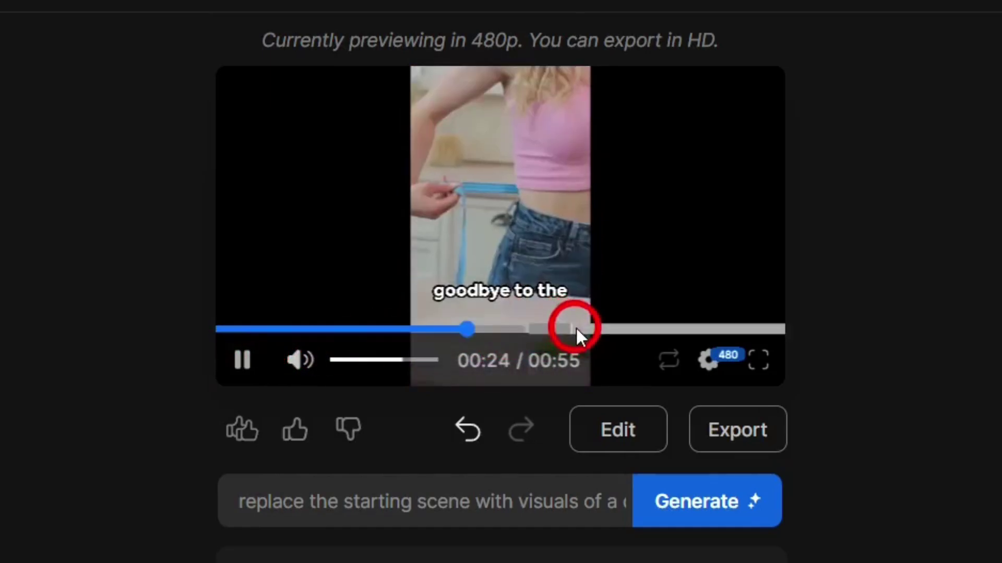
click(537, 331)
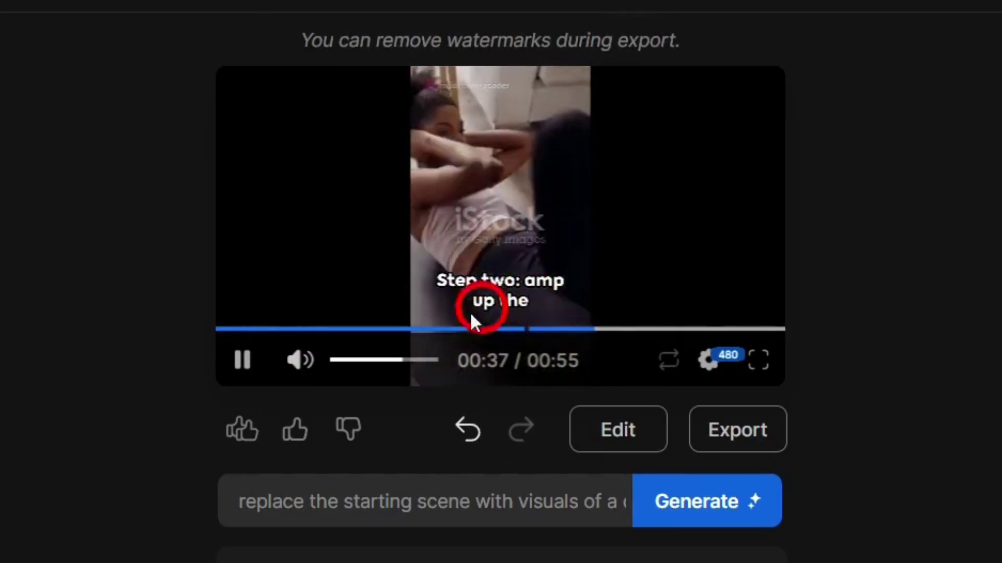
click(242, 368)
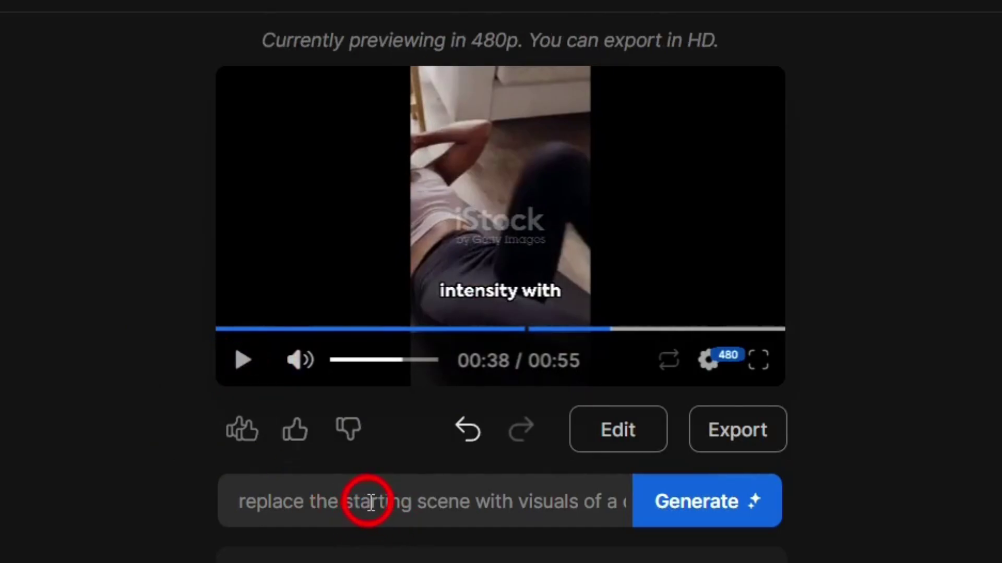
Step: Swap Scene 1's first clip for an iStock result from an 'overweight' search and apply it
click(610, 436)
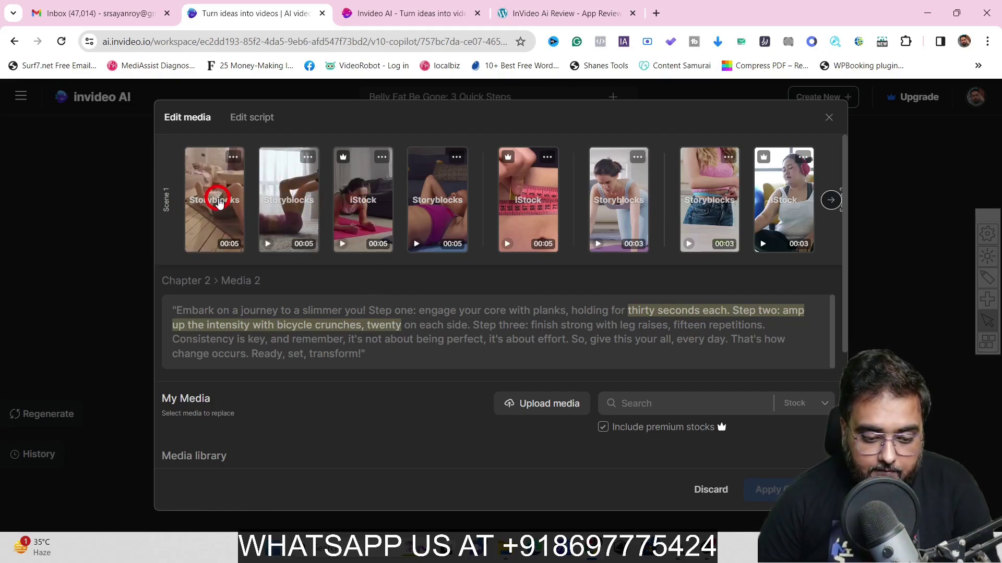
click(219, 202)
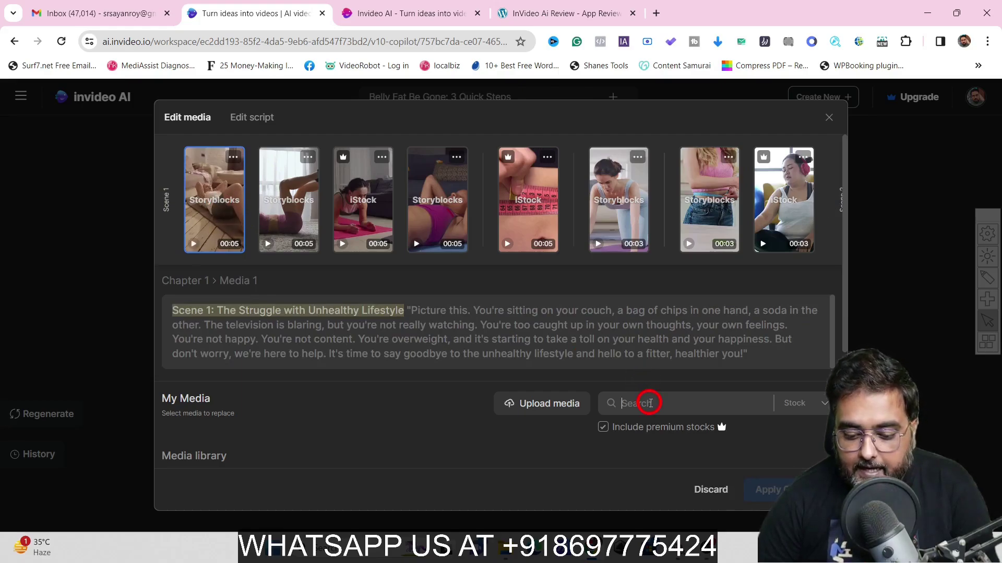
text(ove)
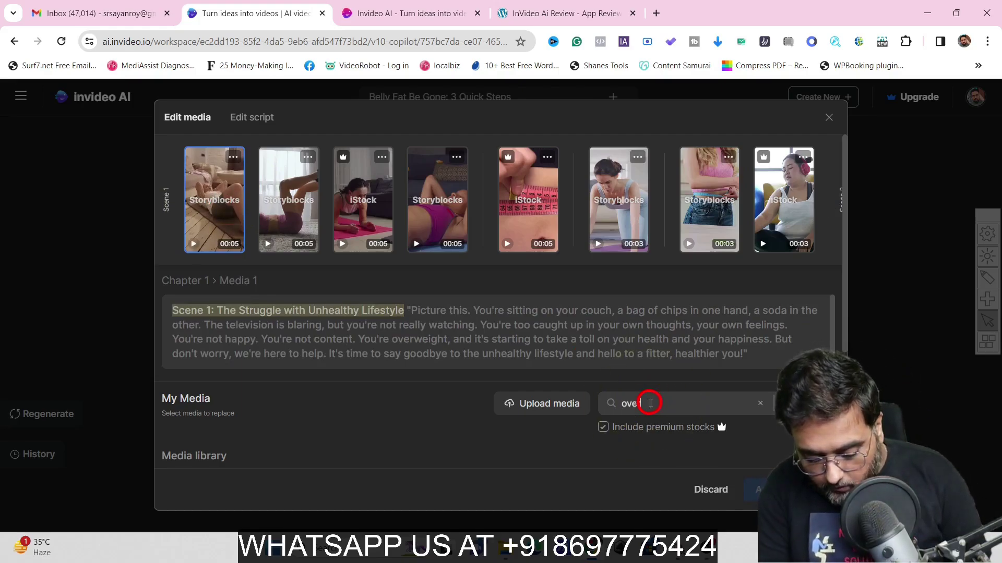
text(rweight)
scroll(845, 262, down, 10)
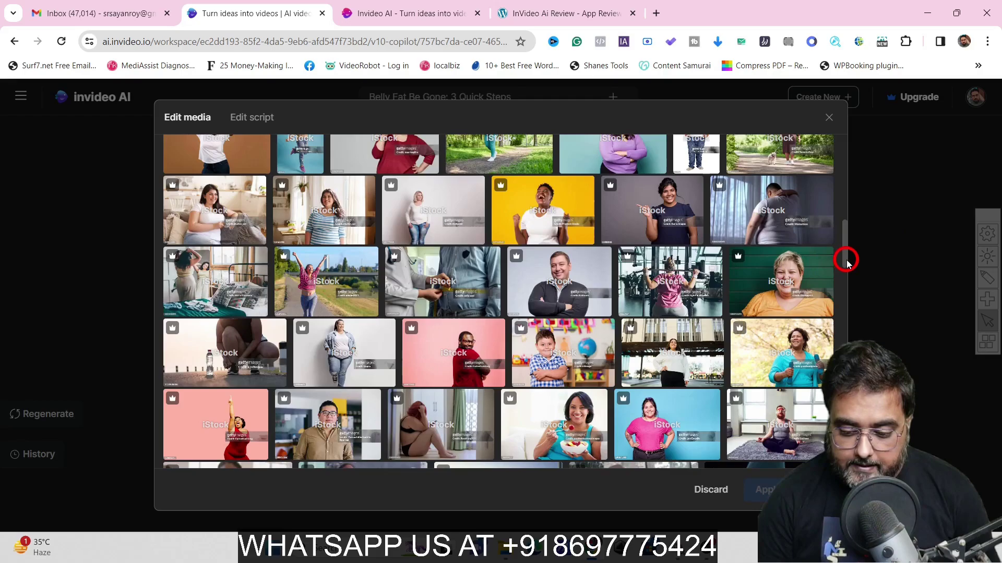
drag(846, 261, 837, 213)
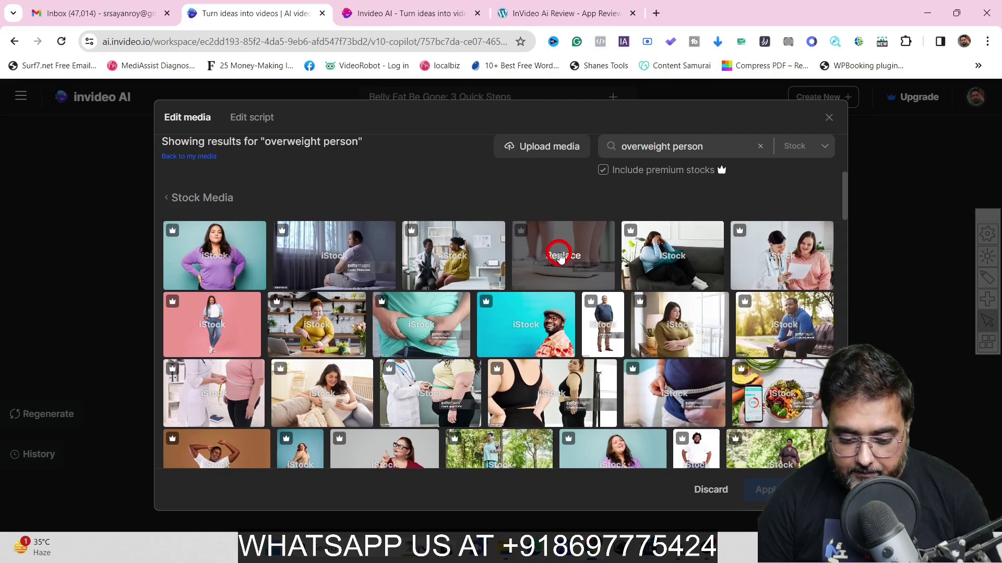
click(558, 256)
click(753, 489)
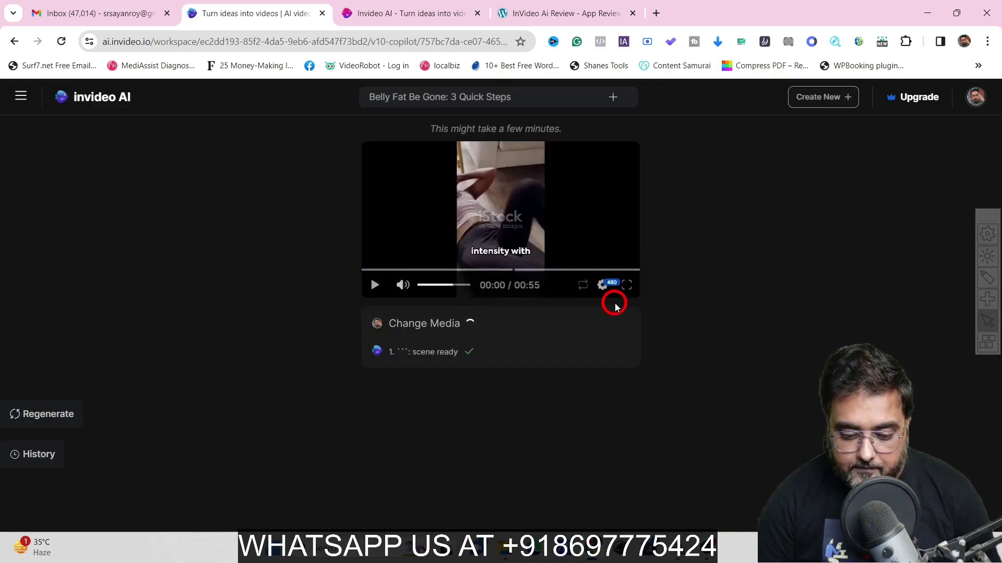
Step: Preview the new opening clip under the 'Picture this.' caption, pausing at the second clip
click(556, 319)
click(375, 286)
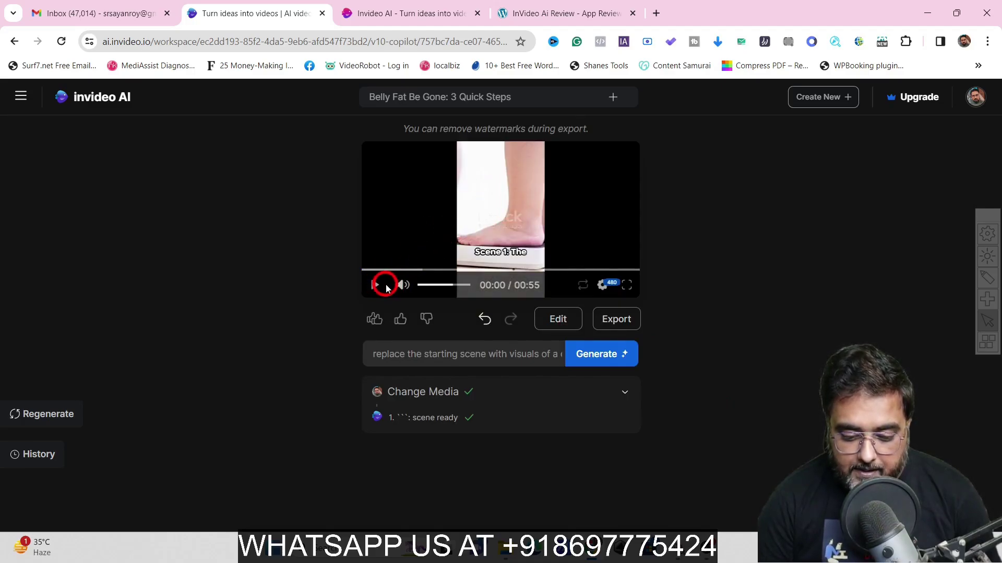
click(377, 286)
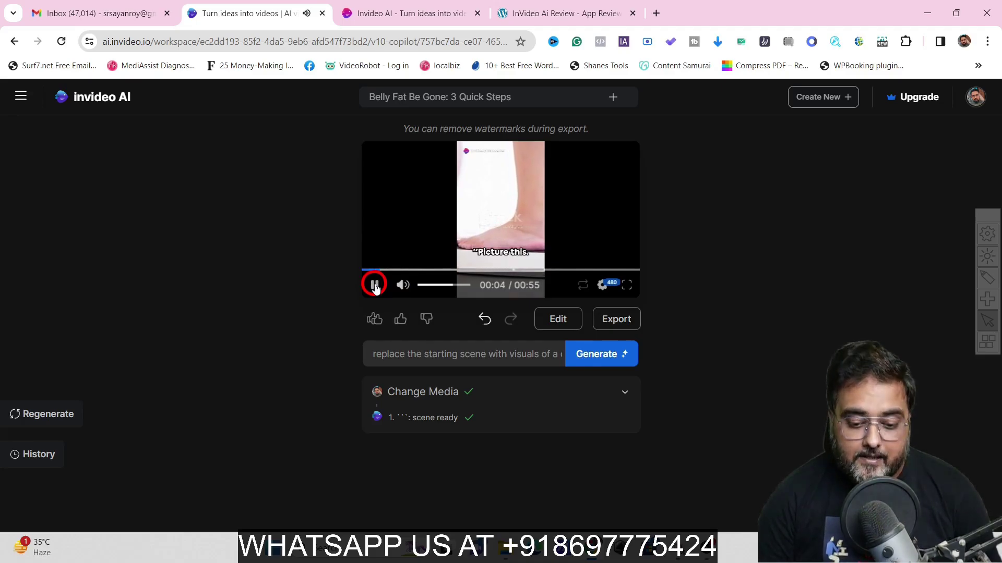
click(375, 285)
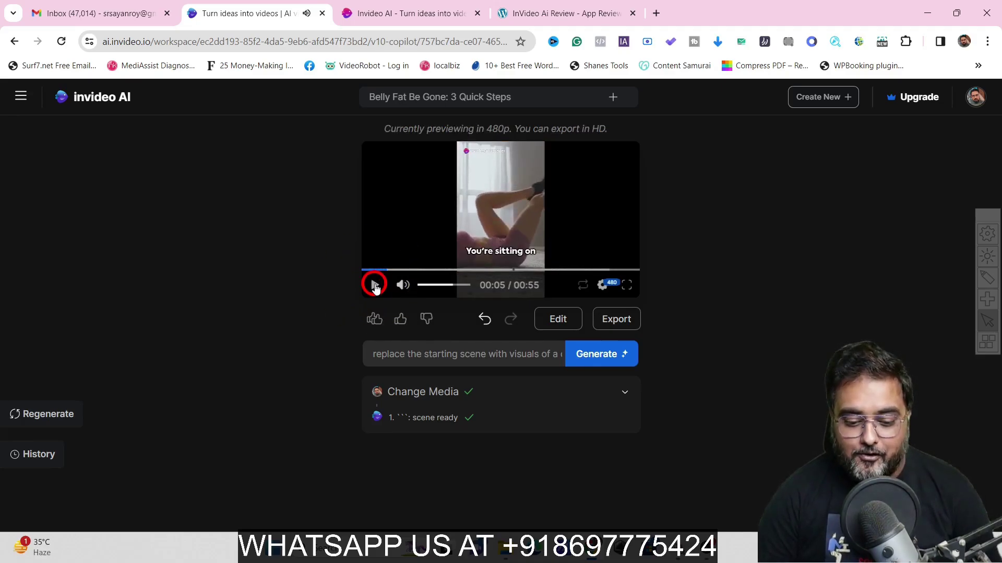
click(556, 320)
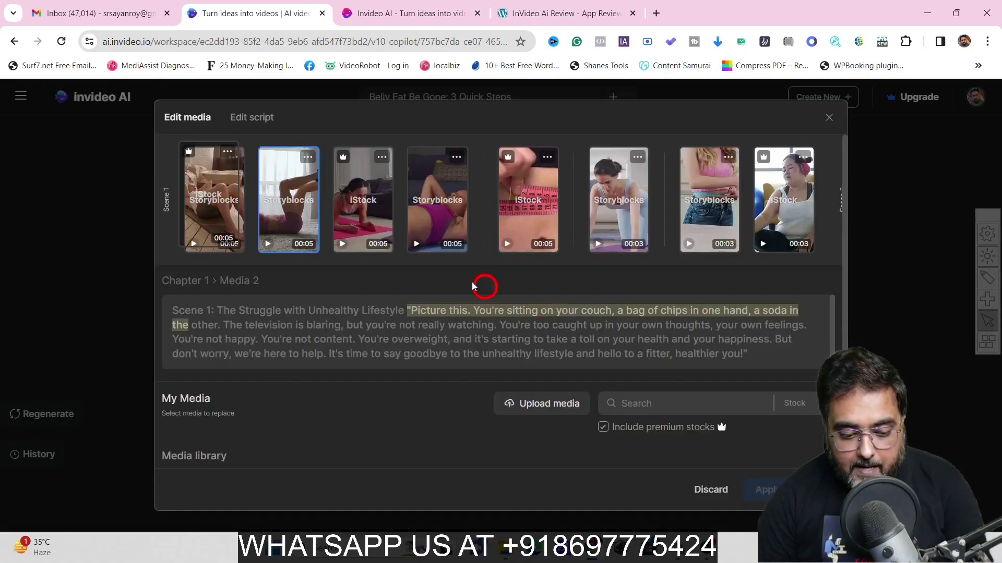
Step: Choose Upload media for Scene 1's second clip, bringing up the Downloads file picker
click(311, 209)
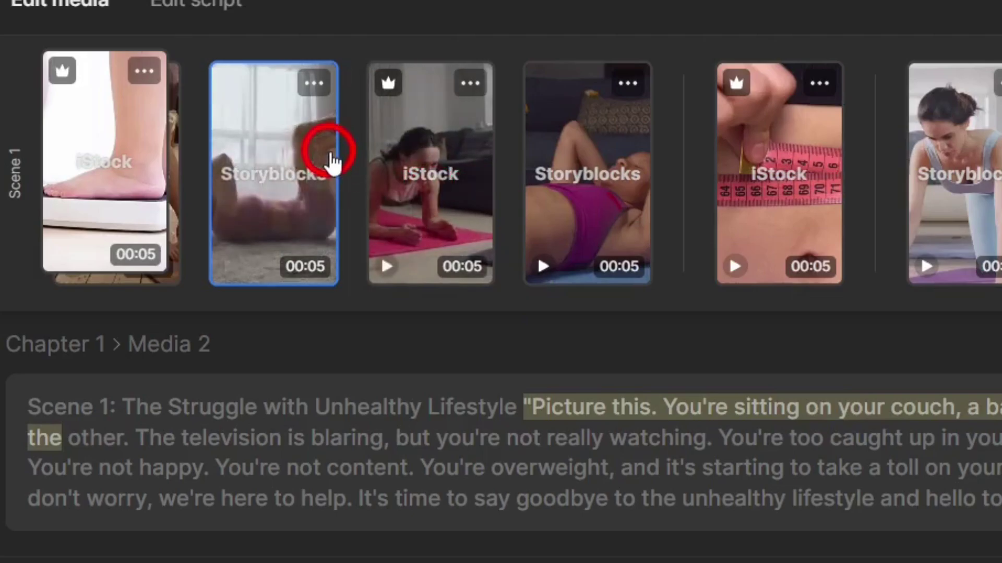
click(313, 84)
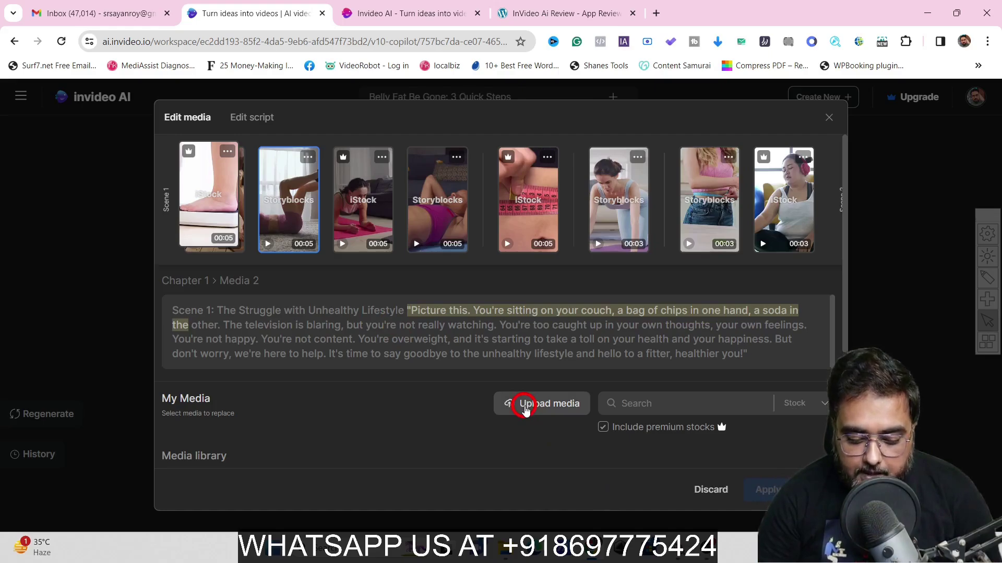
click(525, 409)
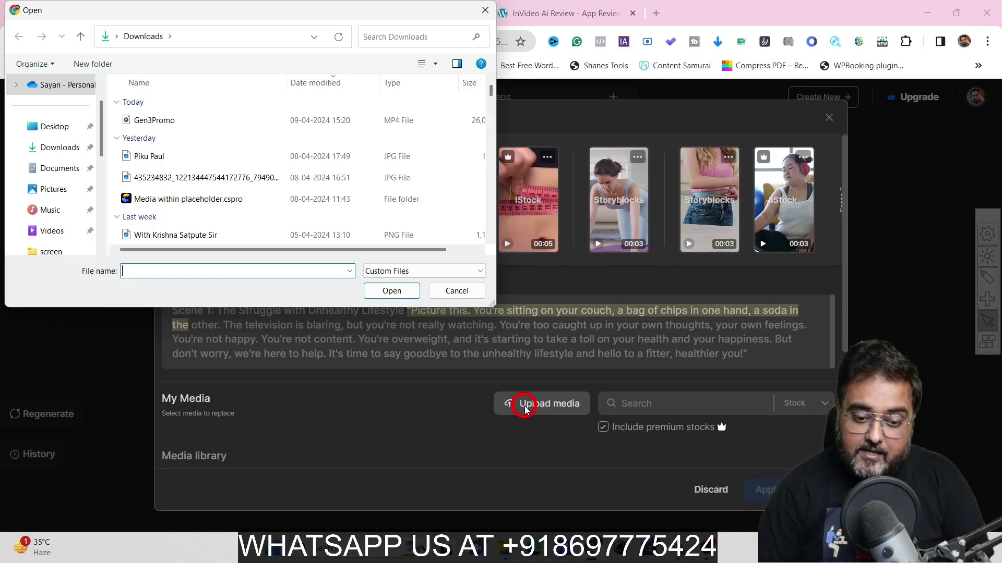
Step: Dismiss the Windows Open dialog, returning to Chapter 1 › Media 2 in the media editor
click(485, 12)
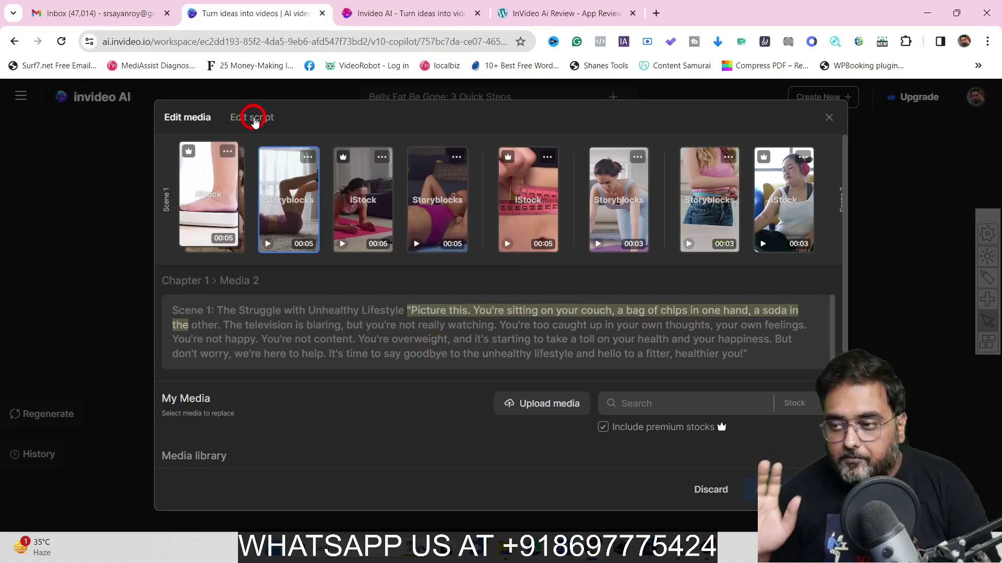
Step: In the script editor, delete the overweight sentence from Chapter 1's Scene 1 text
click(254, 119)
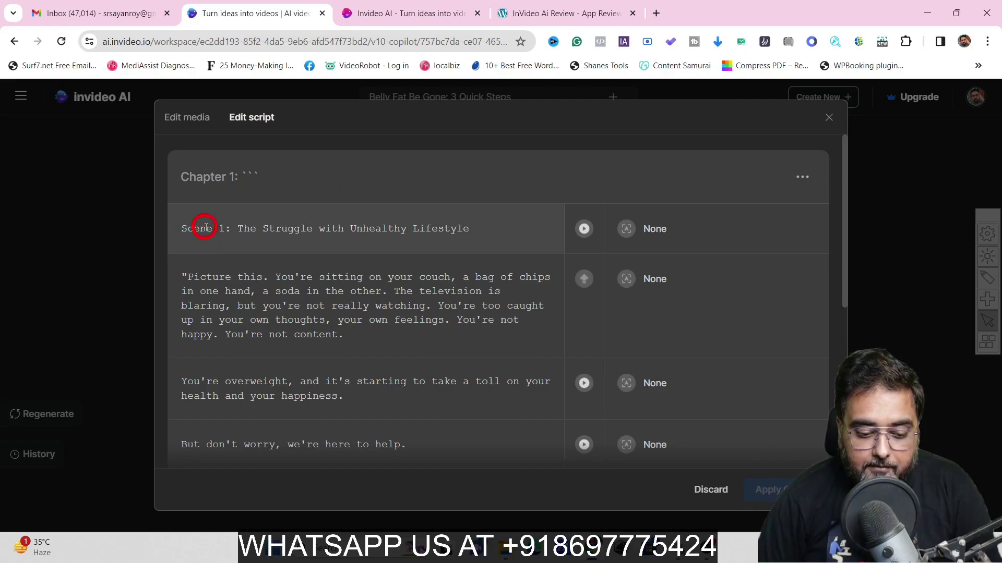
drag(238, 228, 286, 222)
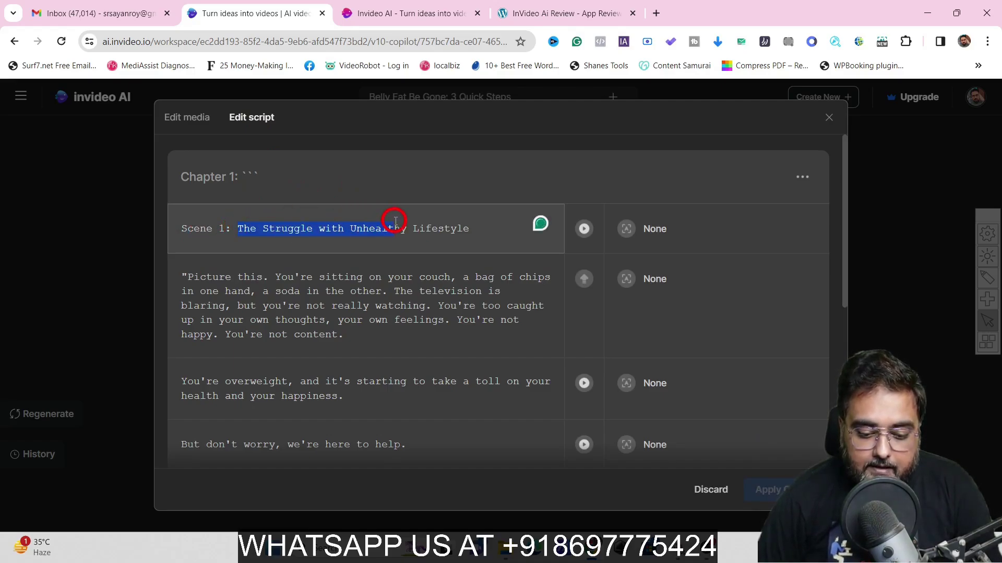
drag(189, 276, 364, 343)
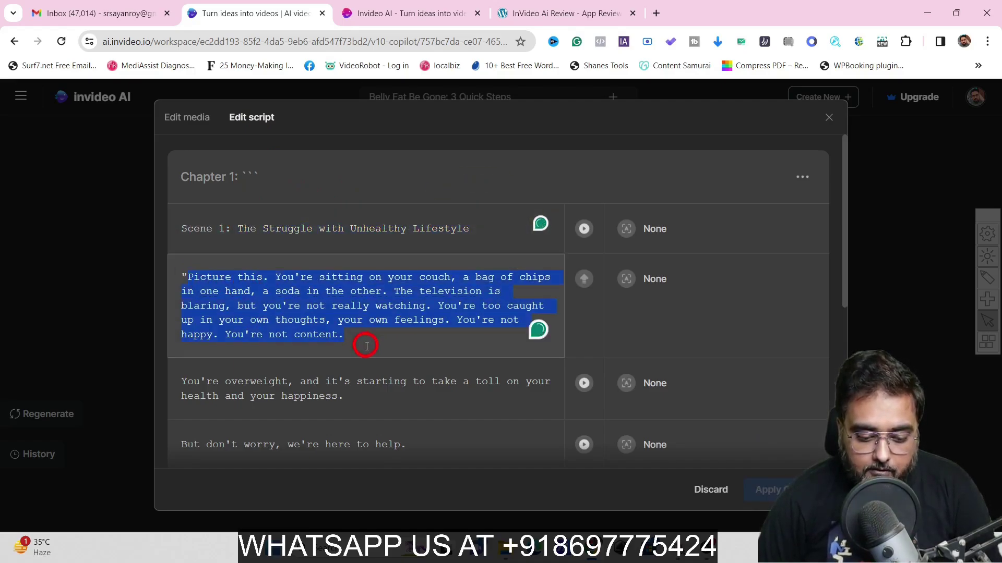
click(347, 396)
drag(296, 392, 184, 380)
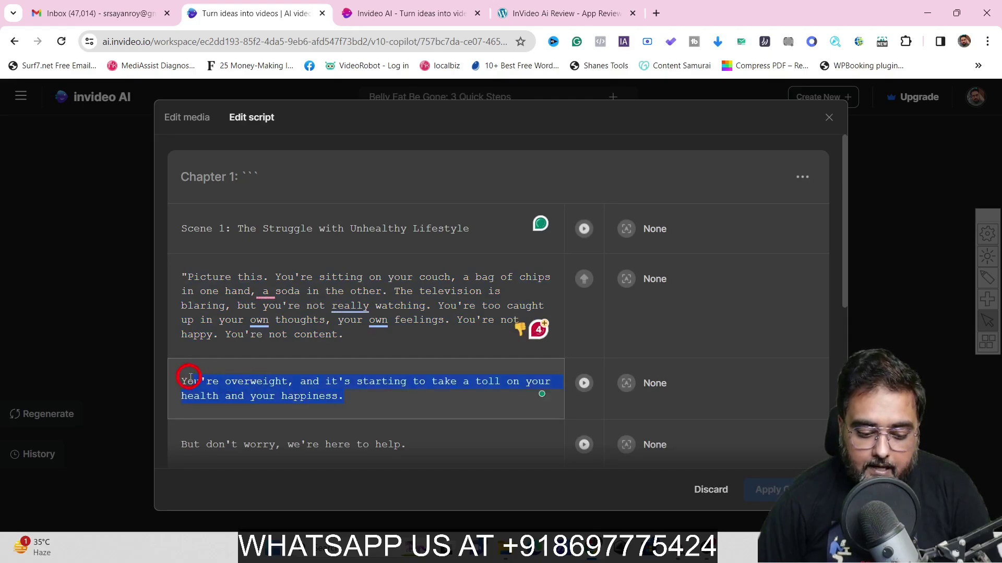
key(BackSpace)
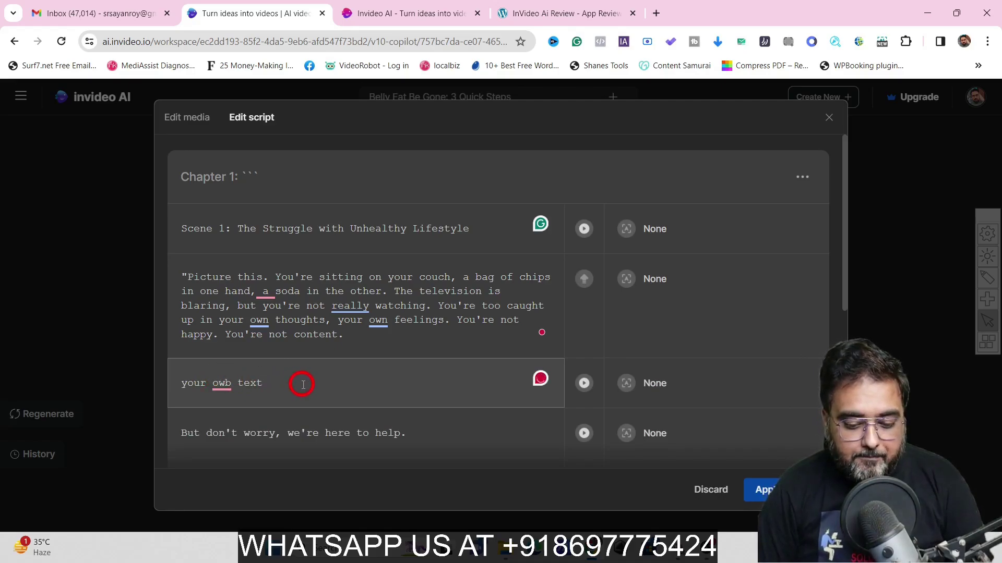
Step: Check the edited line's media keywords, then scroll the script down to Chapter 2
click(576, 397)
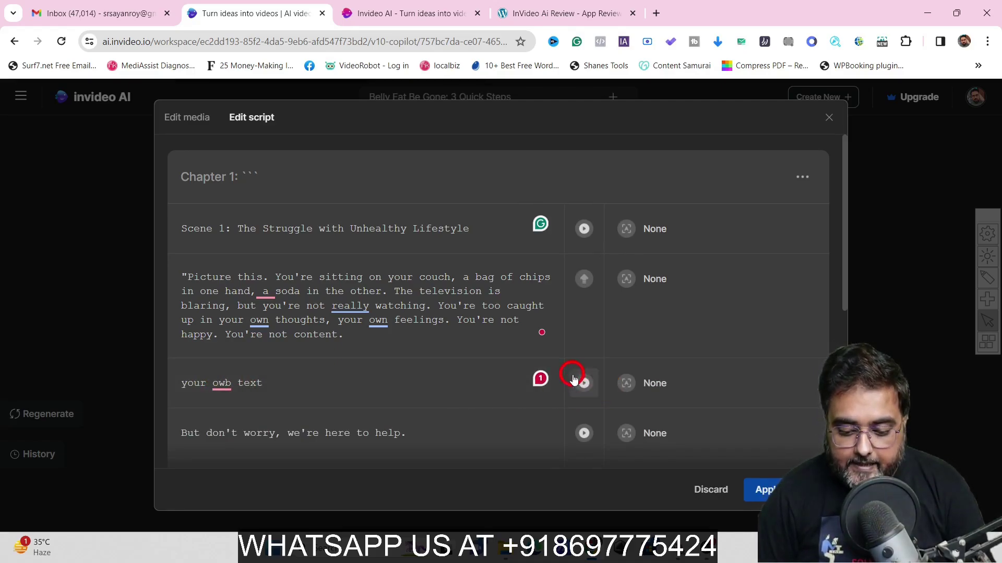
click(555, 384)
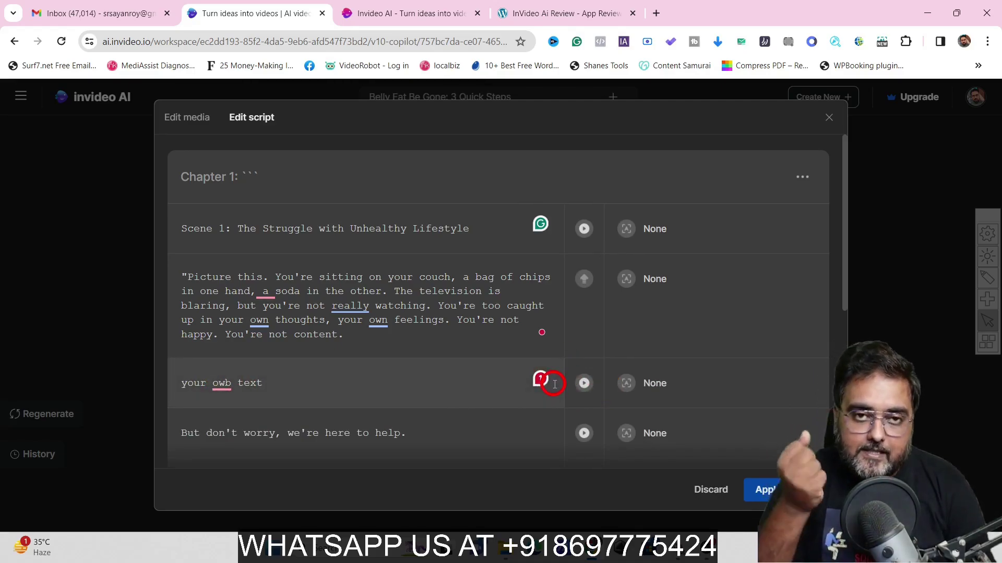
click(584, 384)
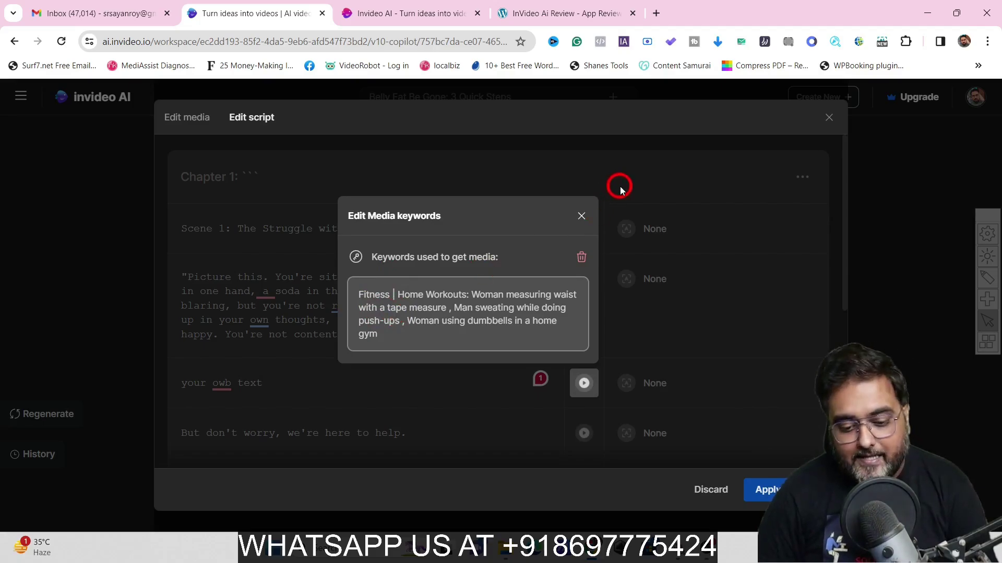
click(583, 218)
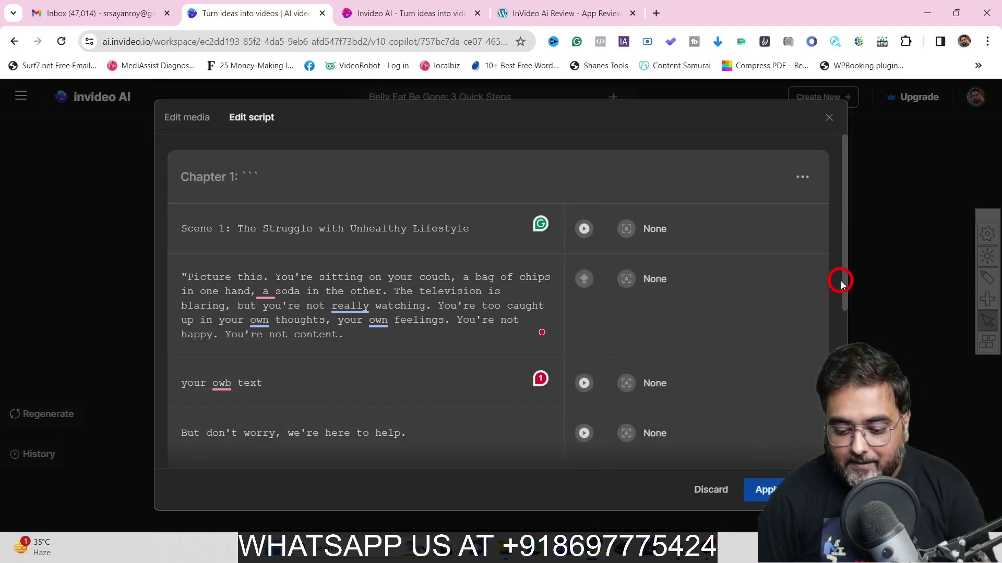
drag(846, 282, 846, 433)
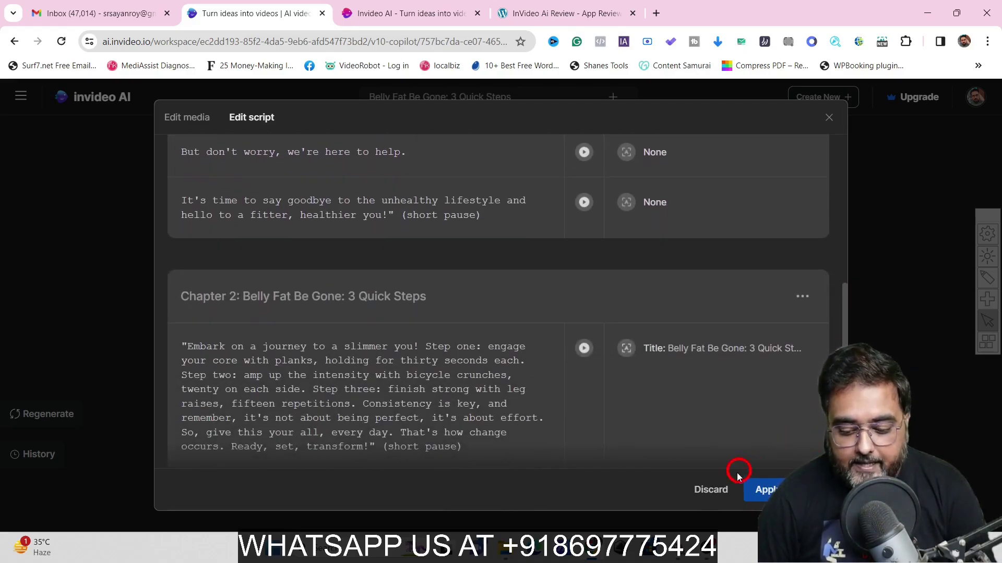
Step: Apply the script edits and preview the regenerated 53-second video up to 'your owb text'
click(766, 491)
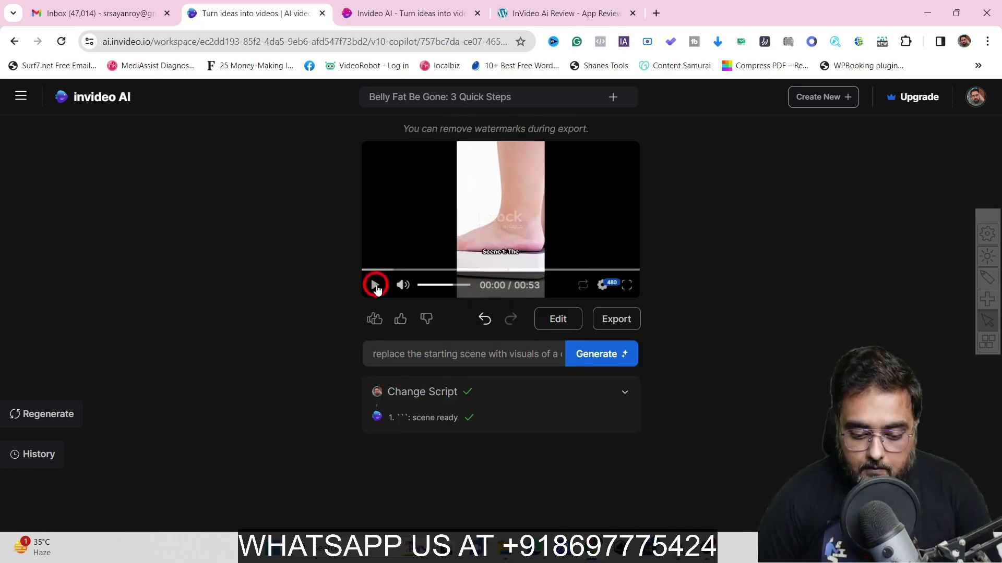
click(375, 286)
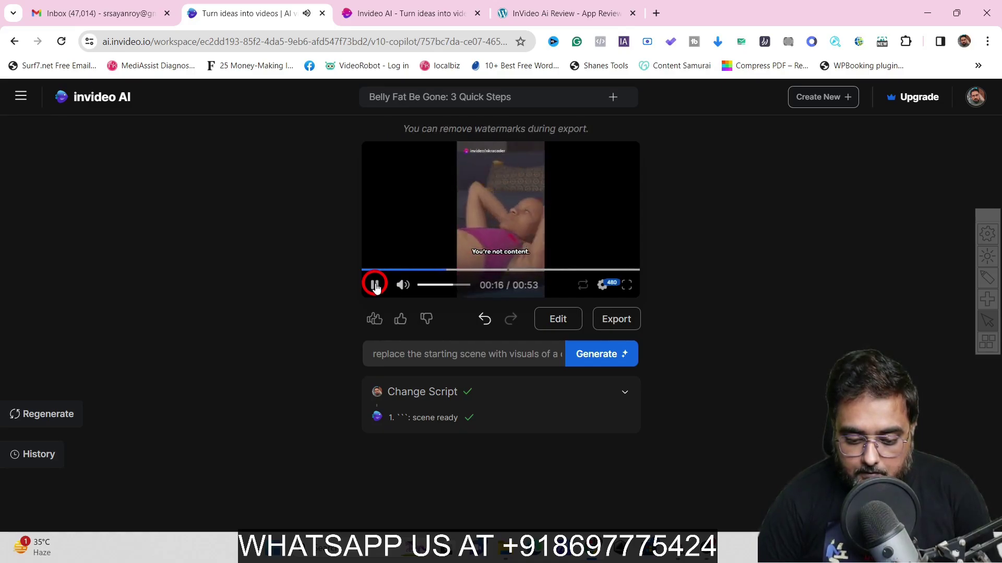
click(375, 285)
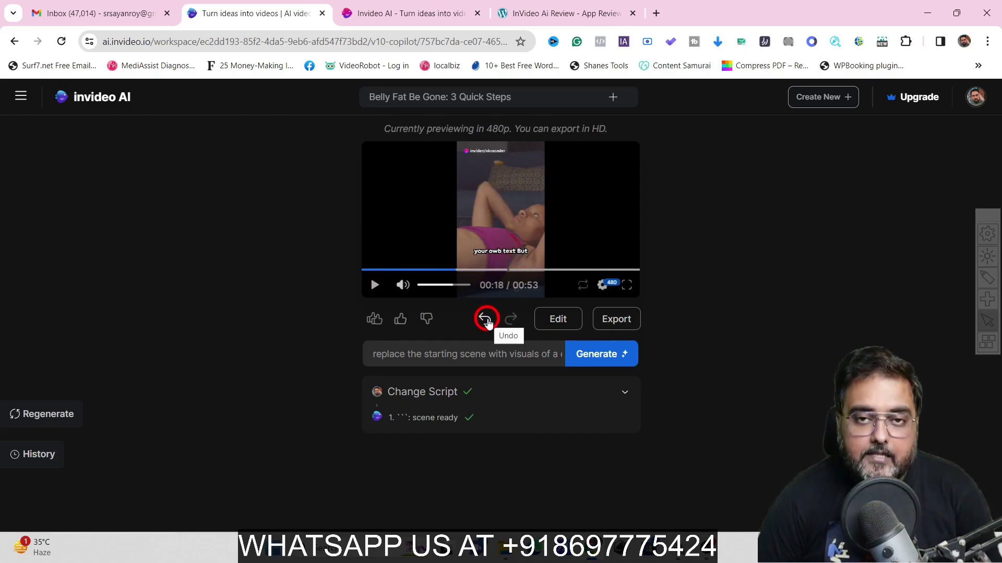
Step: Undo to the 55-second version and preview it to 'we're here to help.' at 00:22
click(484, 319)
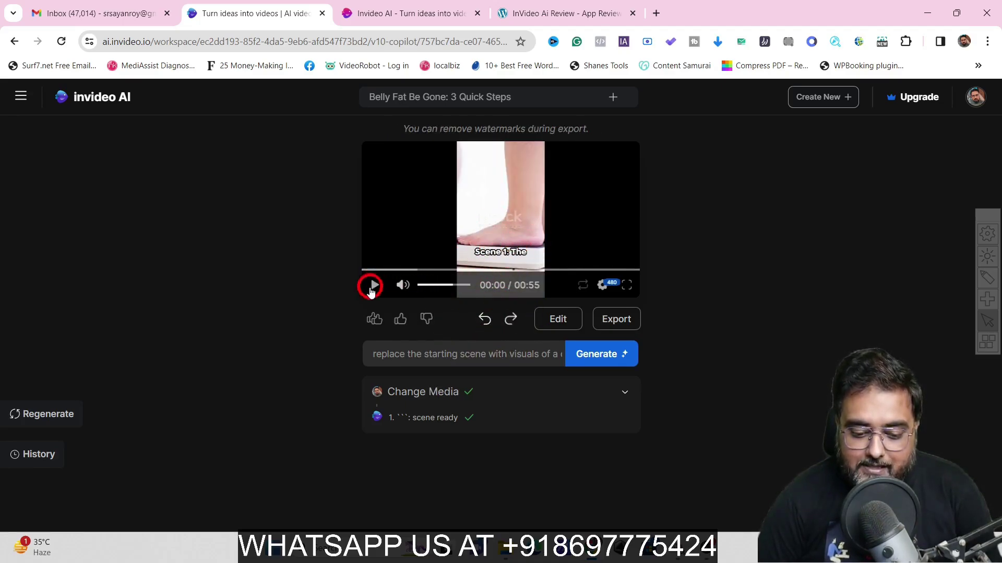
click(375, 284)
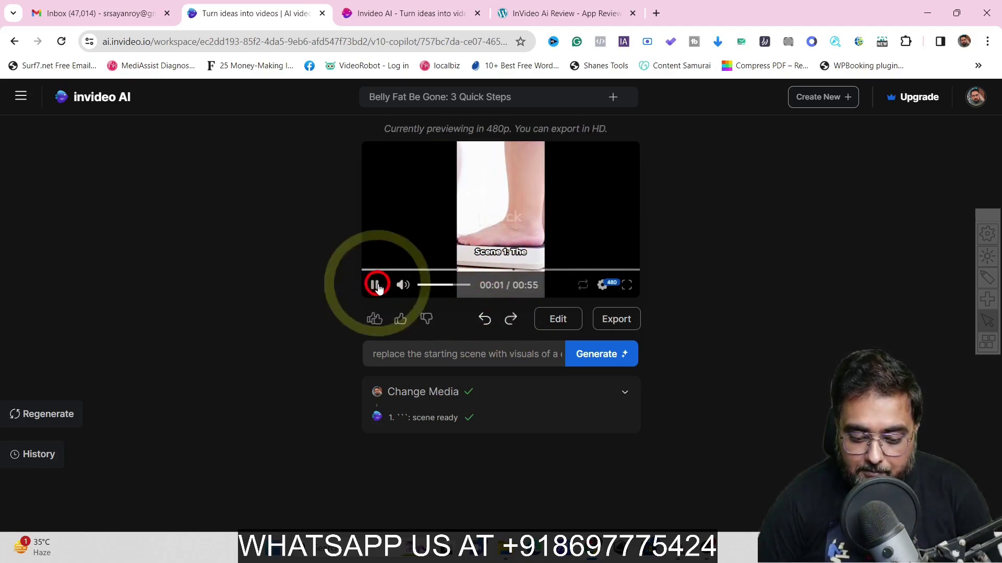
click(442, 270)
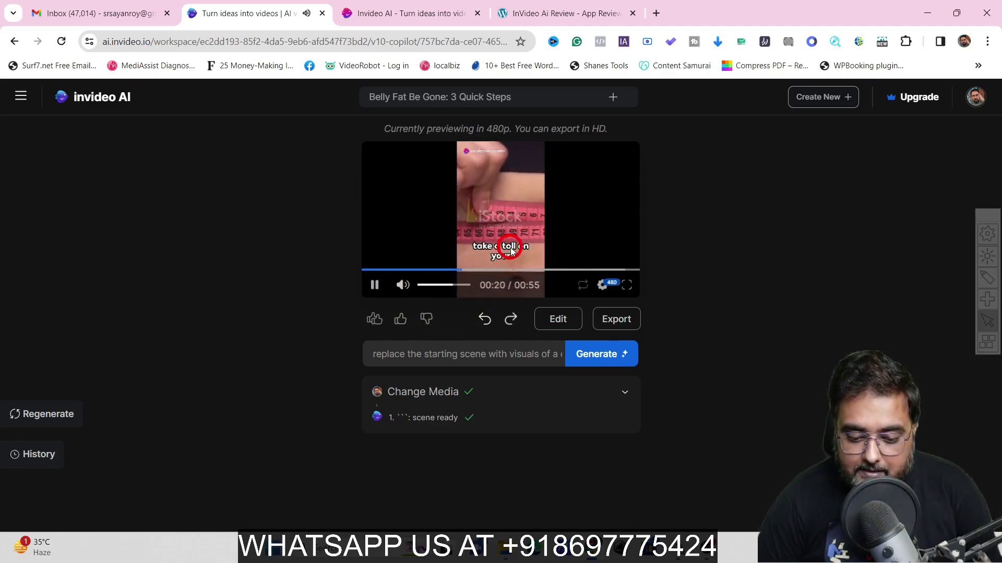
click(375, 285)
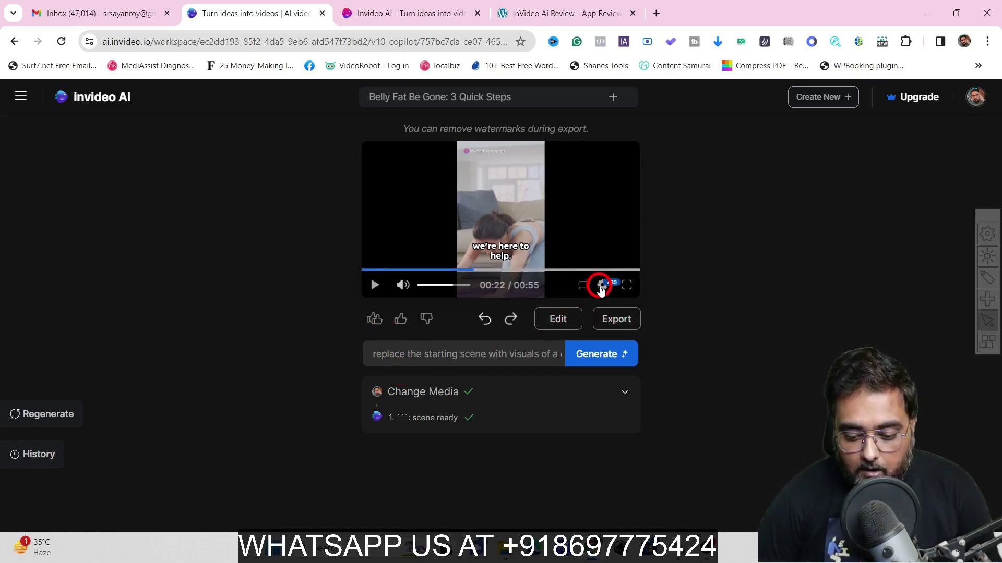
Step: Export the video at 1080p with stock watermarks and normal invideo AI branding, starting the render
click(601, 287)
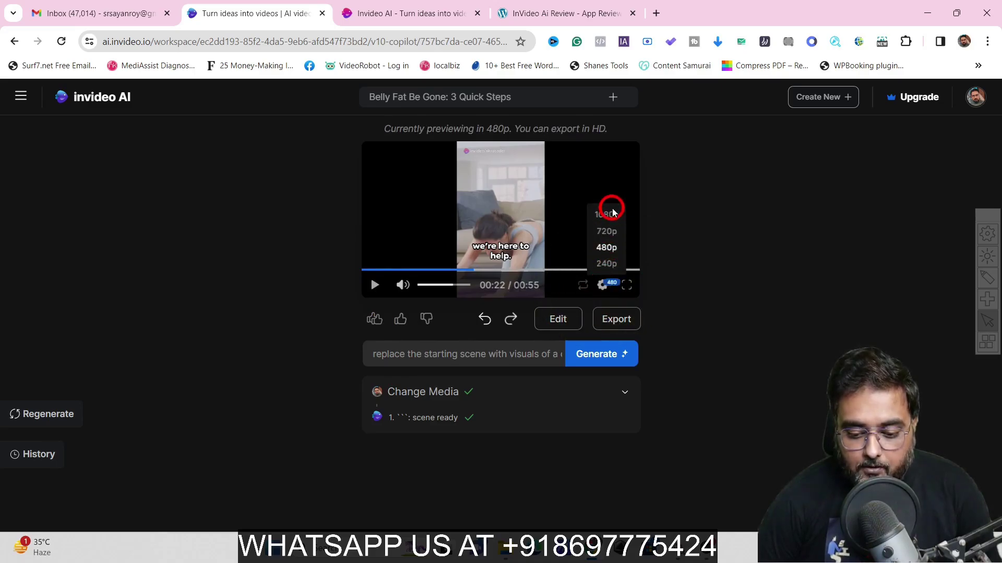
click(708, 269)
click(616, 321)
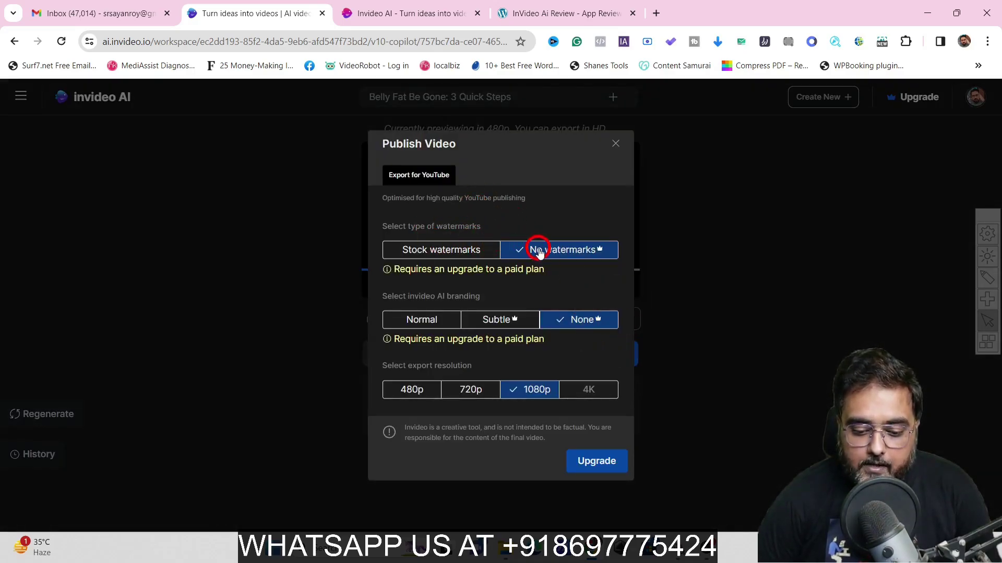
click(479, 254)
click(430, 312)
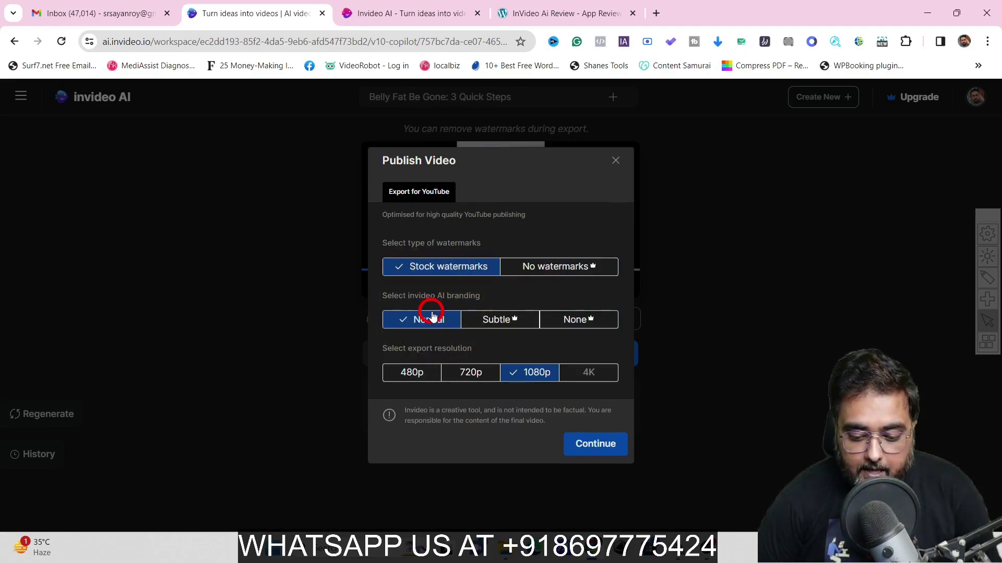
click(526, 374)
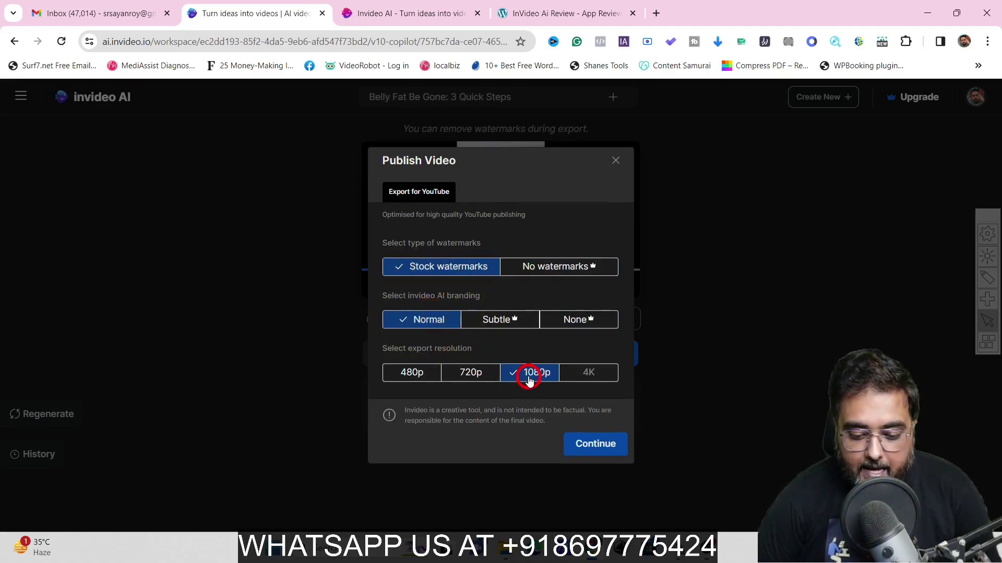
click(597, 445)
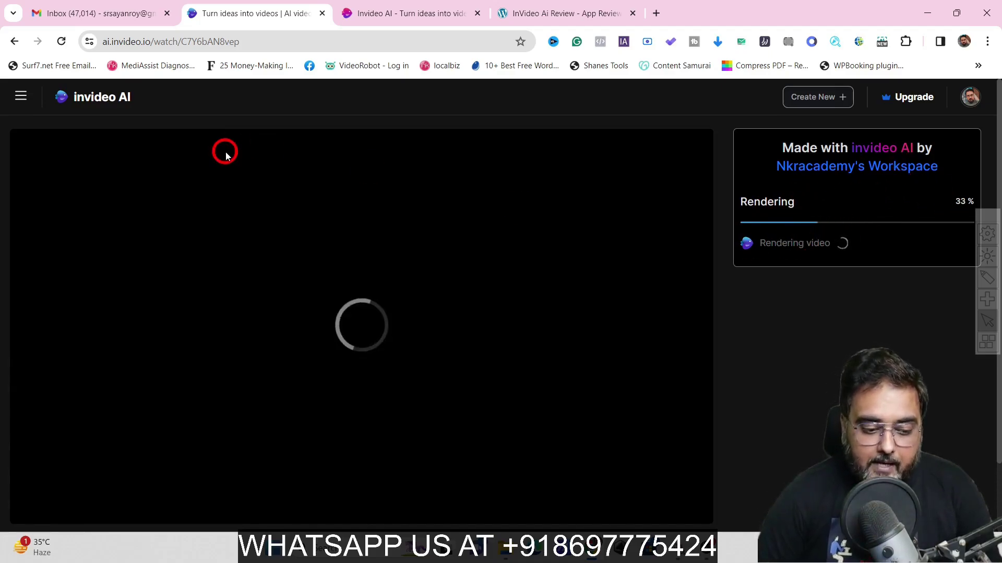
Step: Go to the Voices page from the sidebar and try adding a cloned voice
click(21, 96)
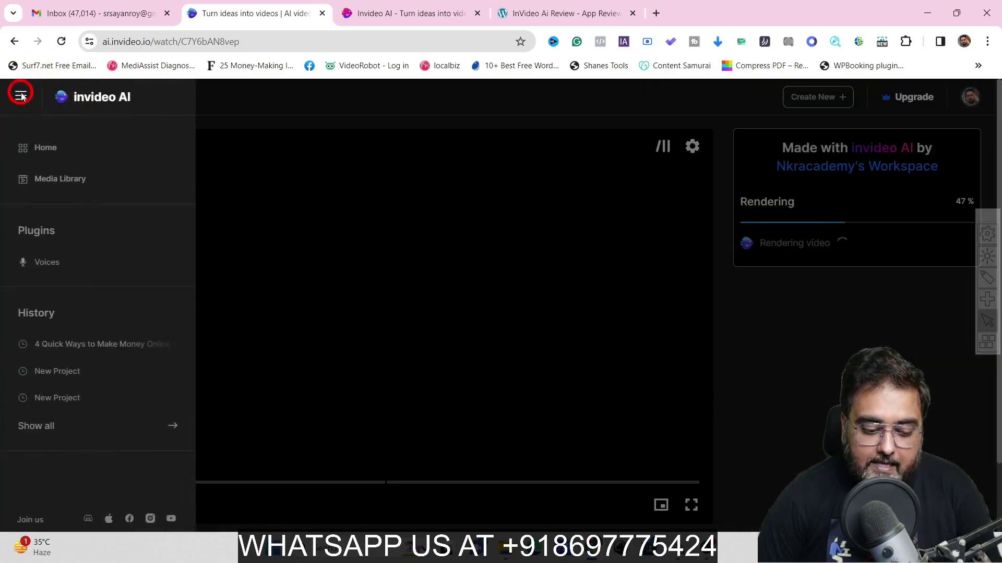
click(51, 263)
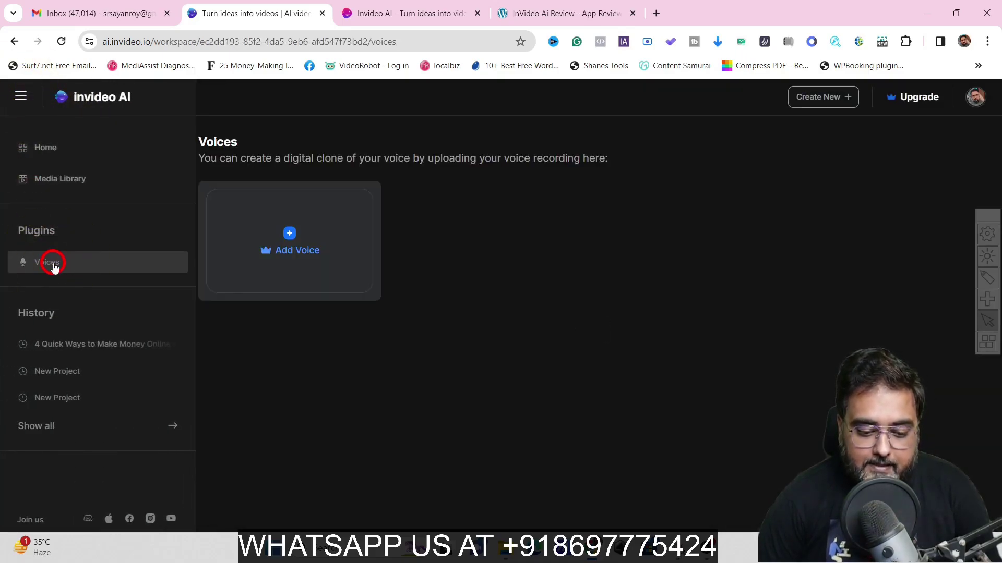
click(292, 243)
click(292, 241)
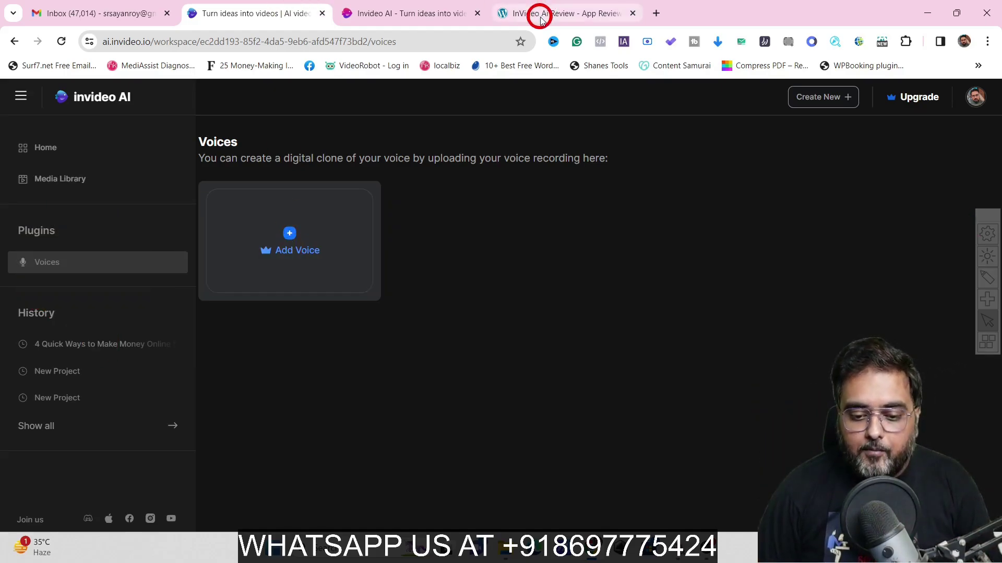
Step: Scroll the NKR Academy review to its Special Deal pricing, then move to the invideo AI homepage tab
click(539, 14)
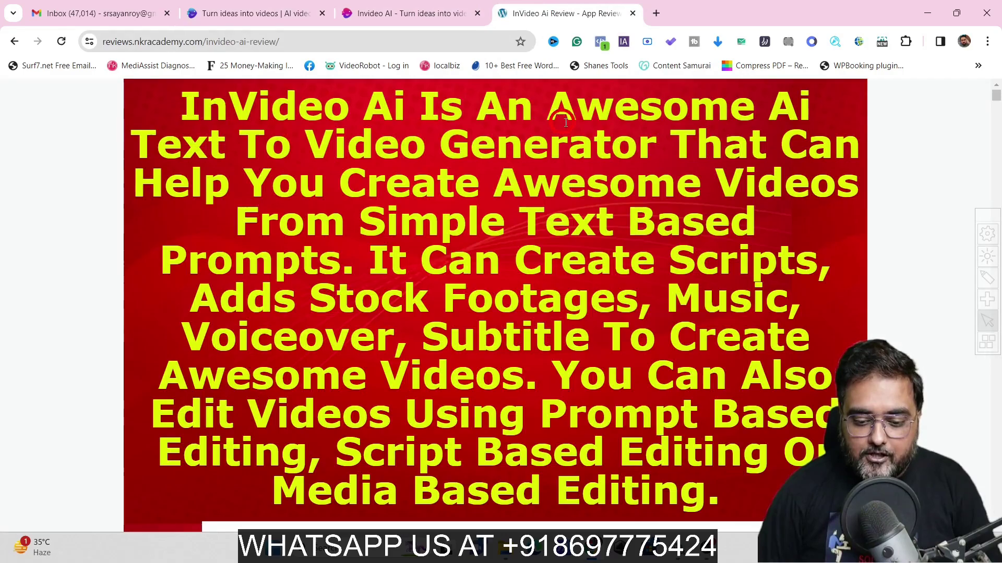
drag(996, 98, 997, 513)
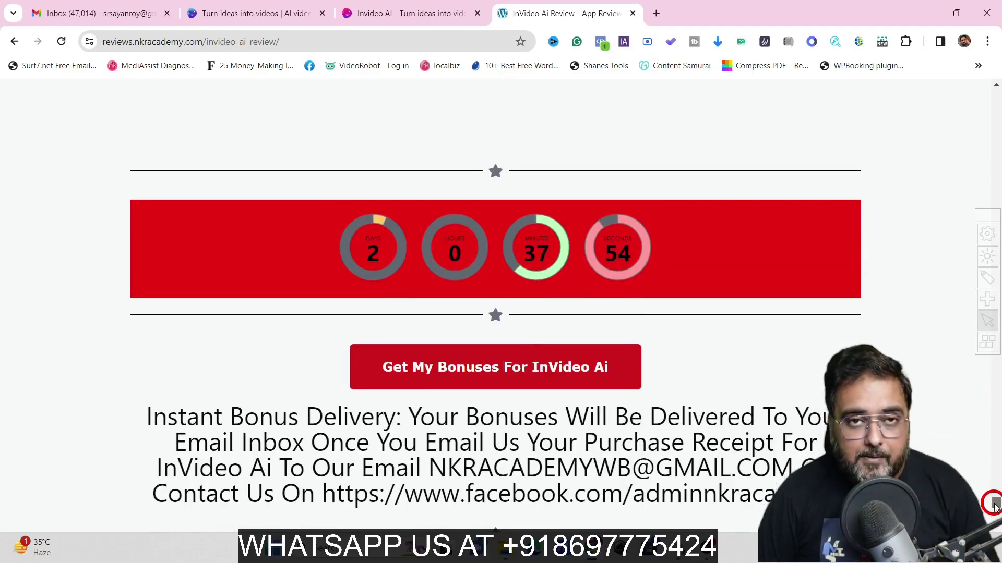
scroll(996, 531, down, 3)
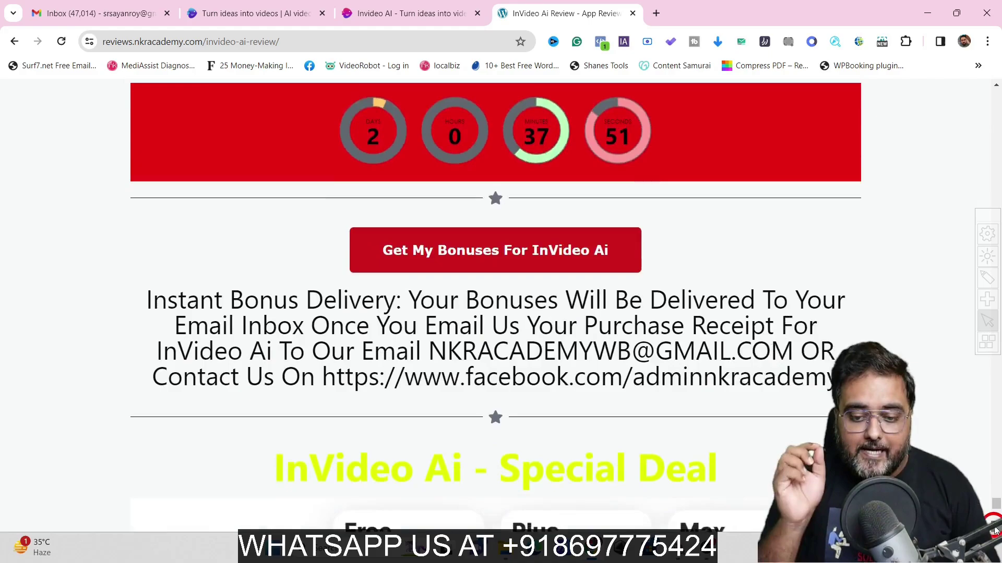
scroll(996, 532, down, 1)
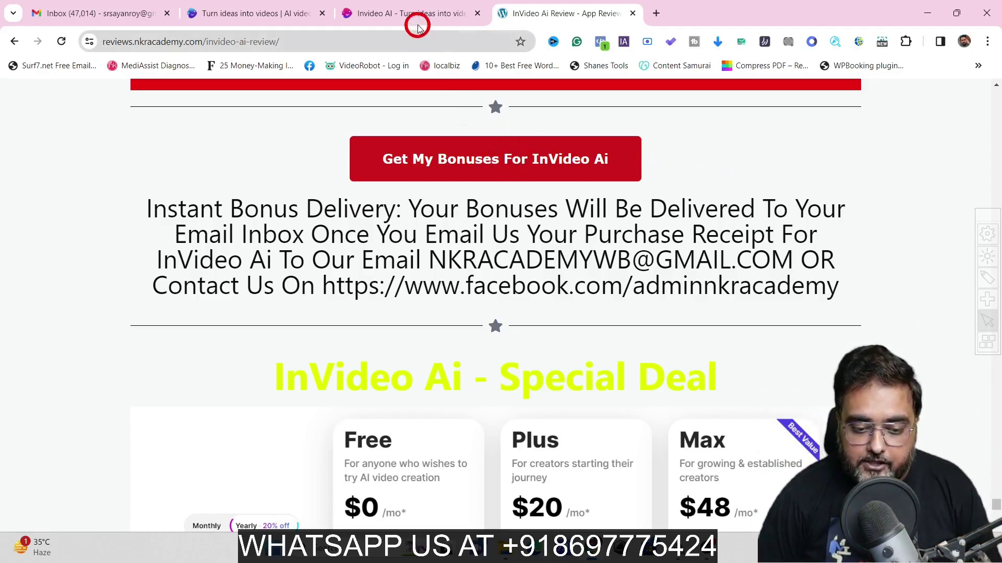
click(410, 13)
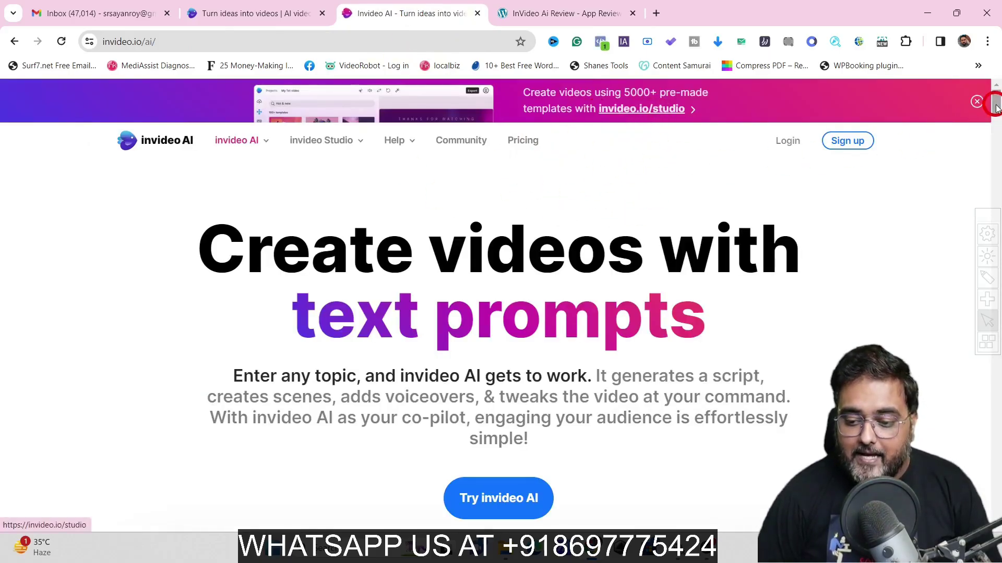
Step: Scroll the invideo.io/ai page to the Free $0, Plus $20 and Max $48 plan cards
drag(995, 104, 996, 400)
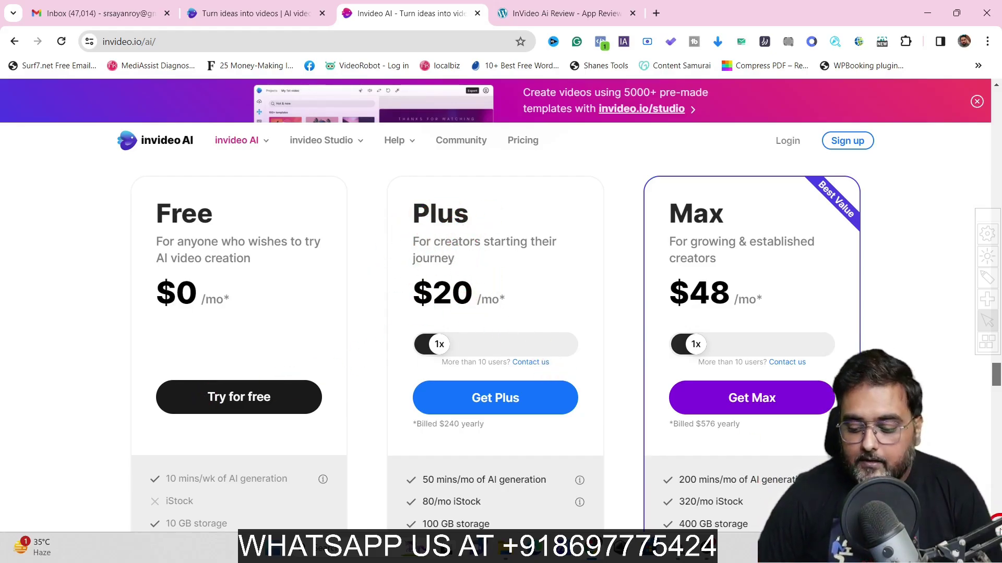
scroll(997, 531, down, 2)
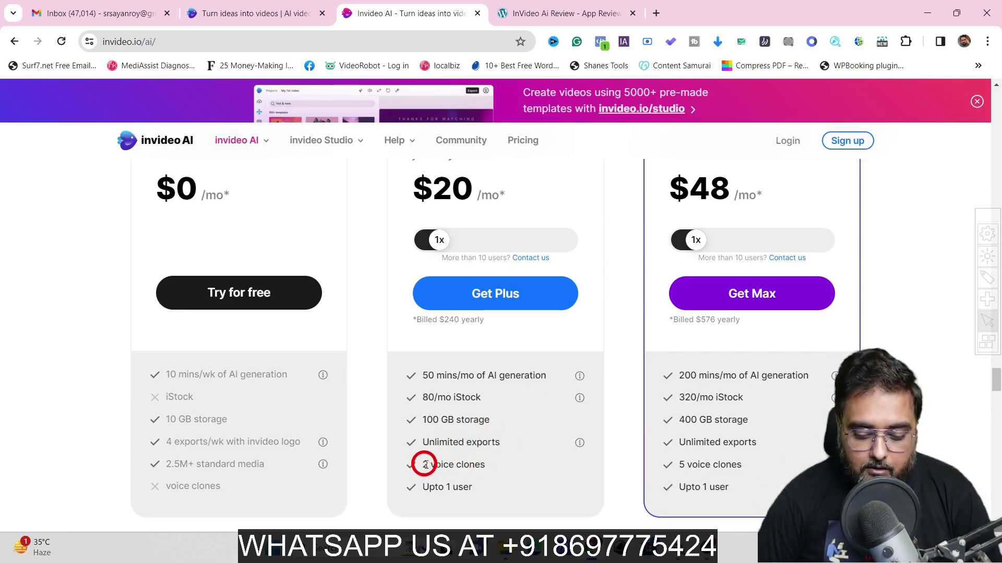
Step: Highlight '2 voice clones' on the Plus card and '200 mins/mo of AI generation' on Max
drag(420, 465, 495, 471)
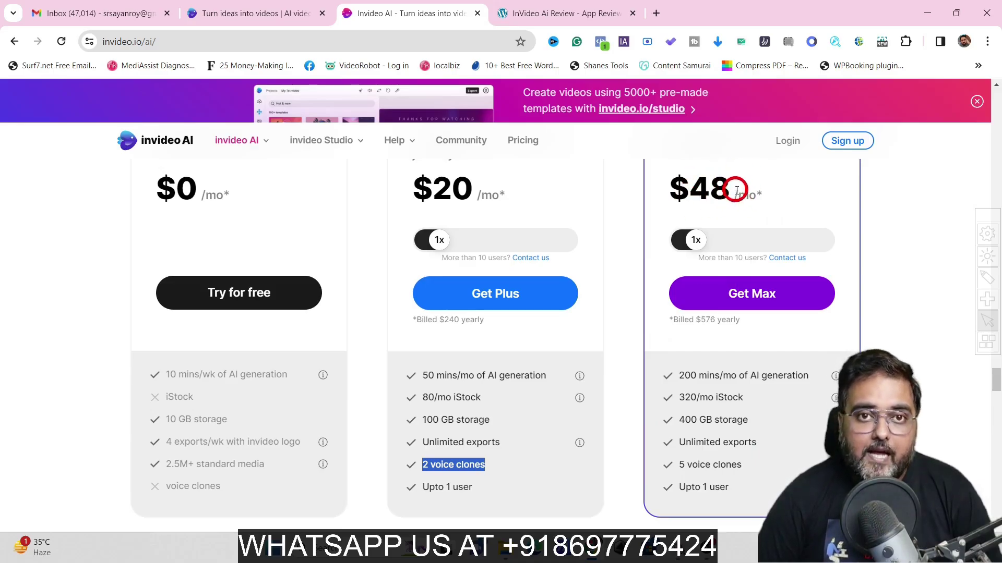
drag(679, 375, 799, 372)
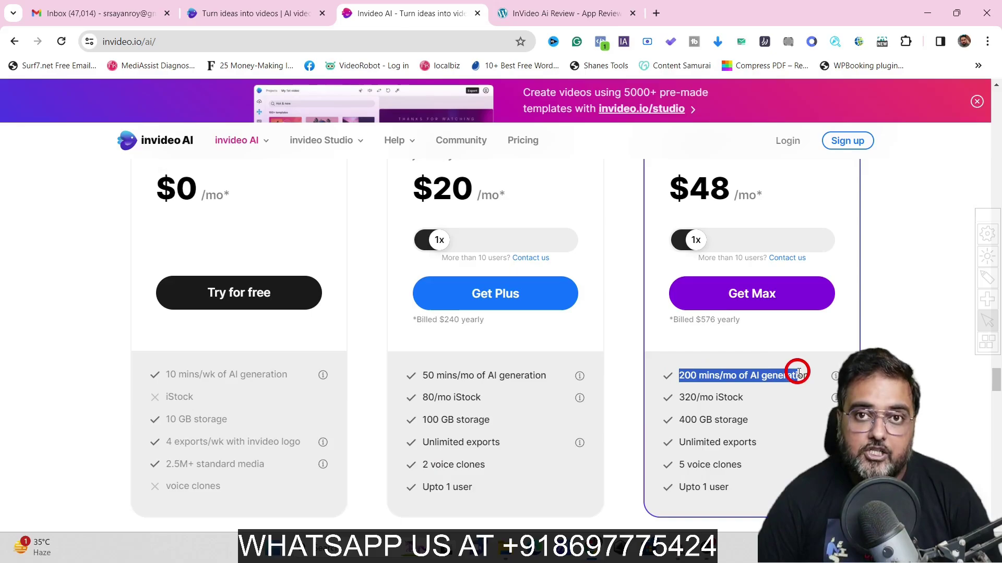